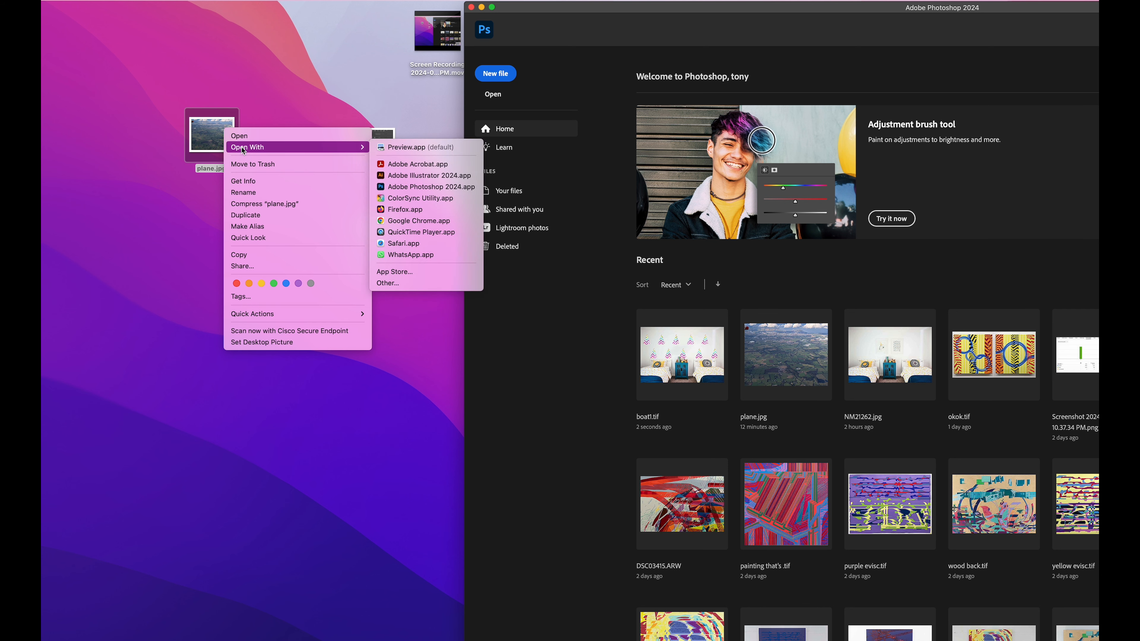
Open plane.jpg in Adobe Photoshop 2024 and convert its Background into a regular layer named Farmland
left_click(393, 186)
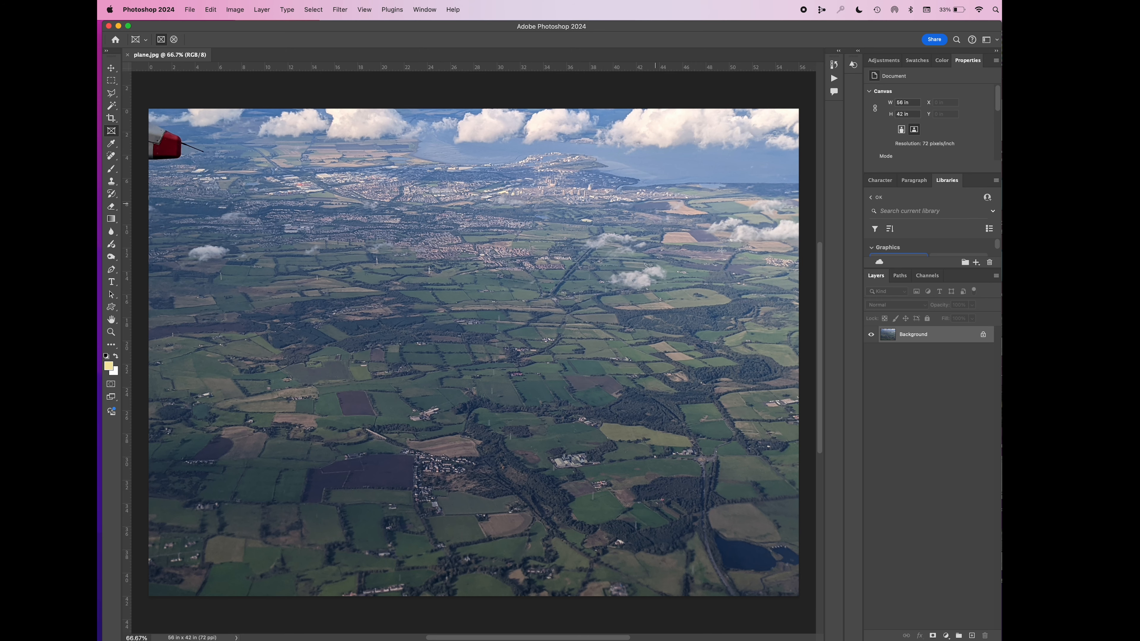
double_click(943, 342)
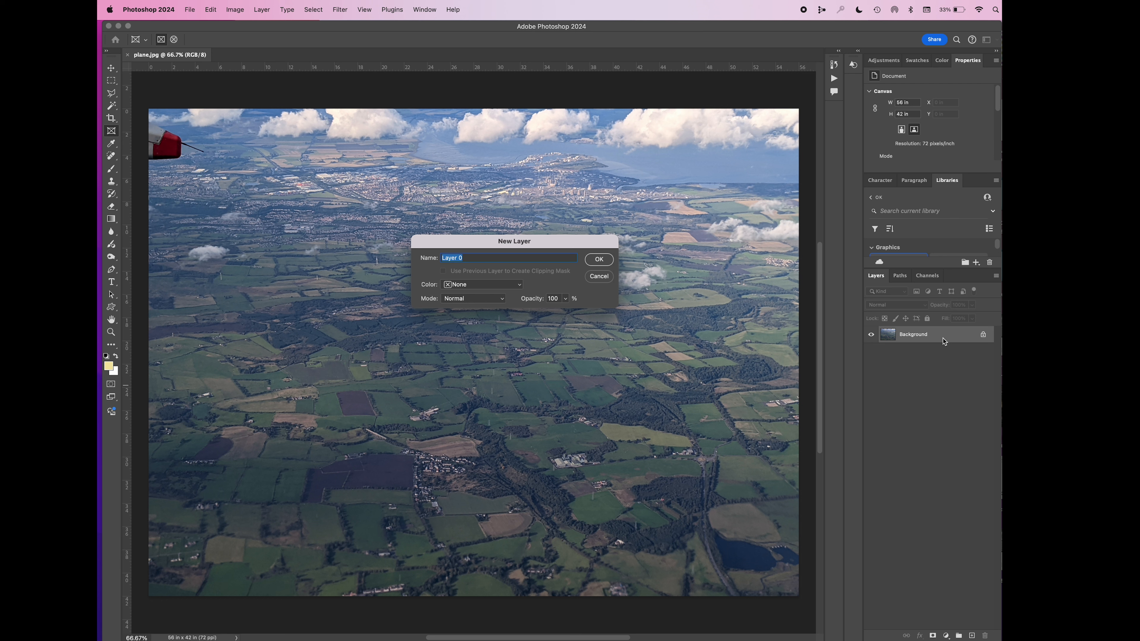
type("Farmland")
left_click(599, 260)
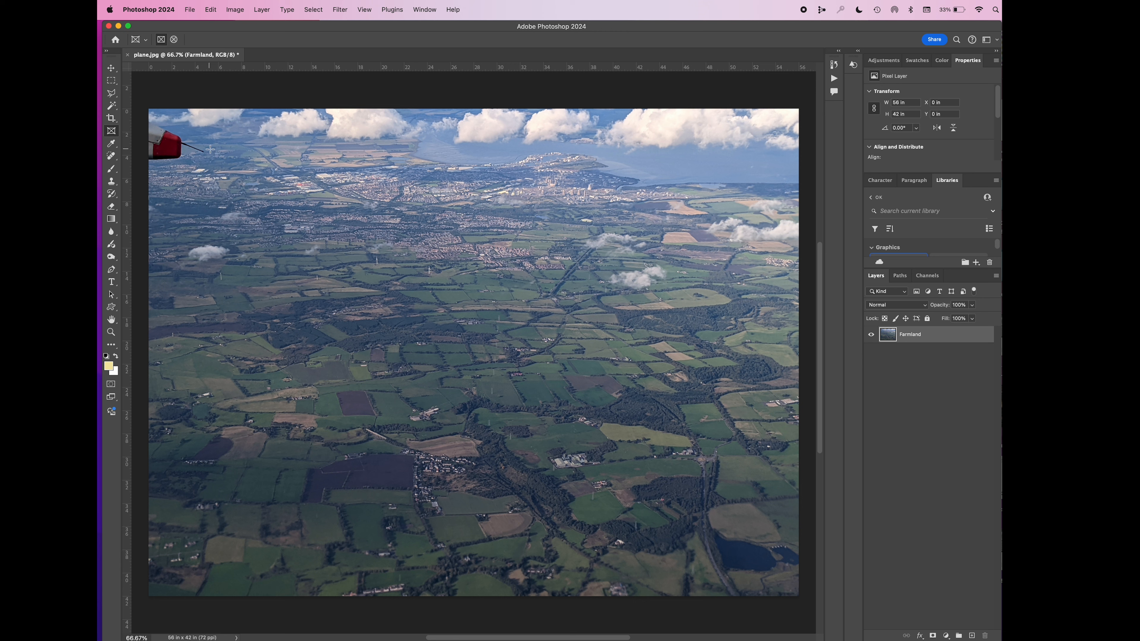
Try a large rectangular frame across the middle of the Farmland photo and undo it
left_click_drag(227, 163, 714, 523)
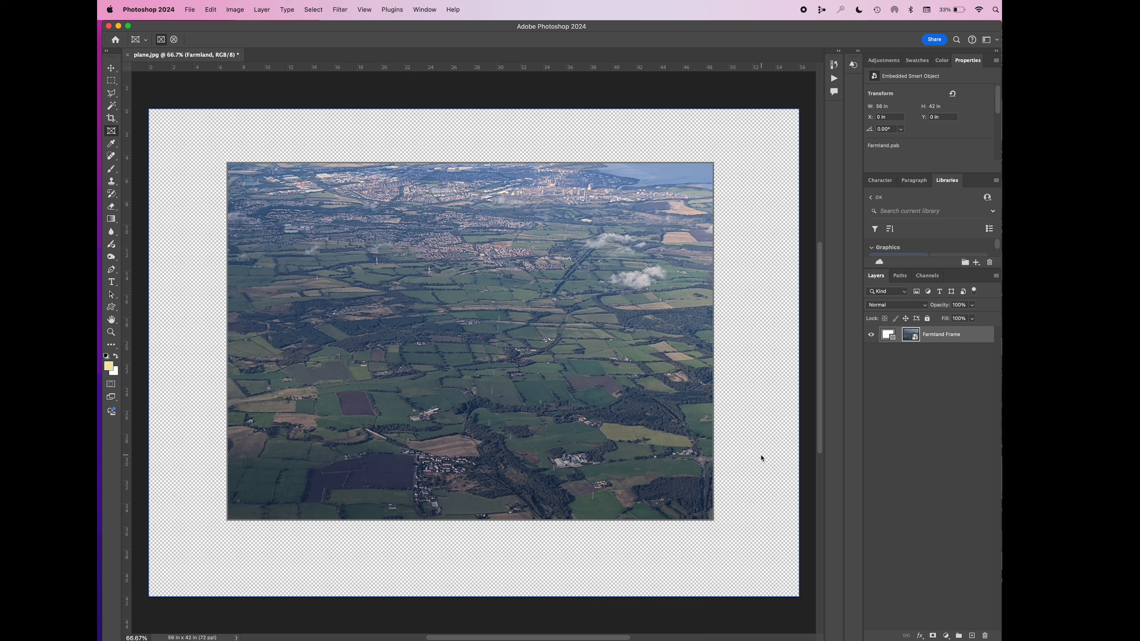
key("super+z")
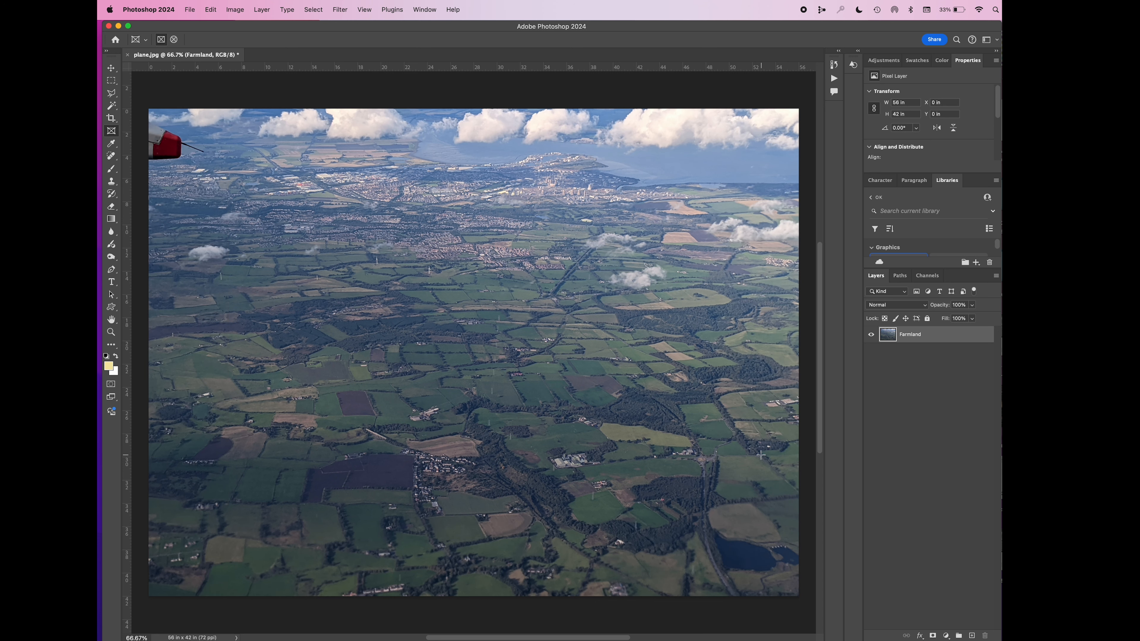
Add a new layer filled with white at 100% opacity and place it beneath the Farmland layer
left_click(971, 636)
key("shift+BackSpace")
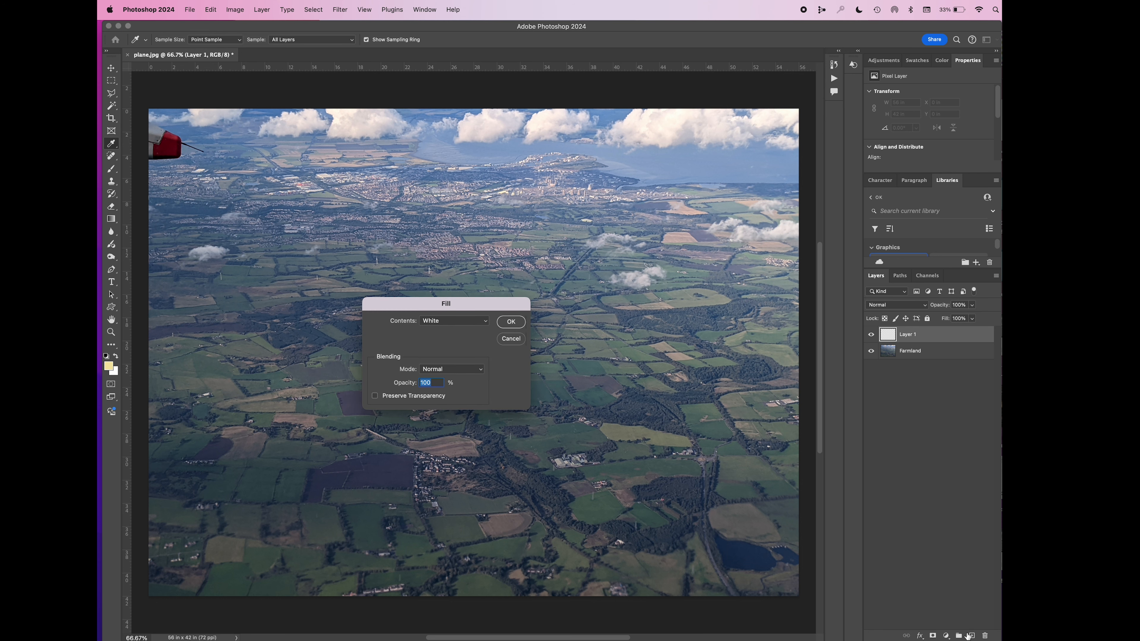
left_click(506, 323)
key("v")
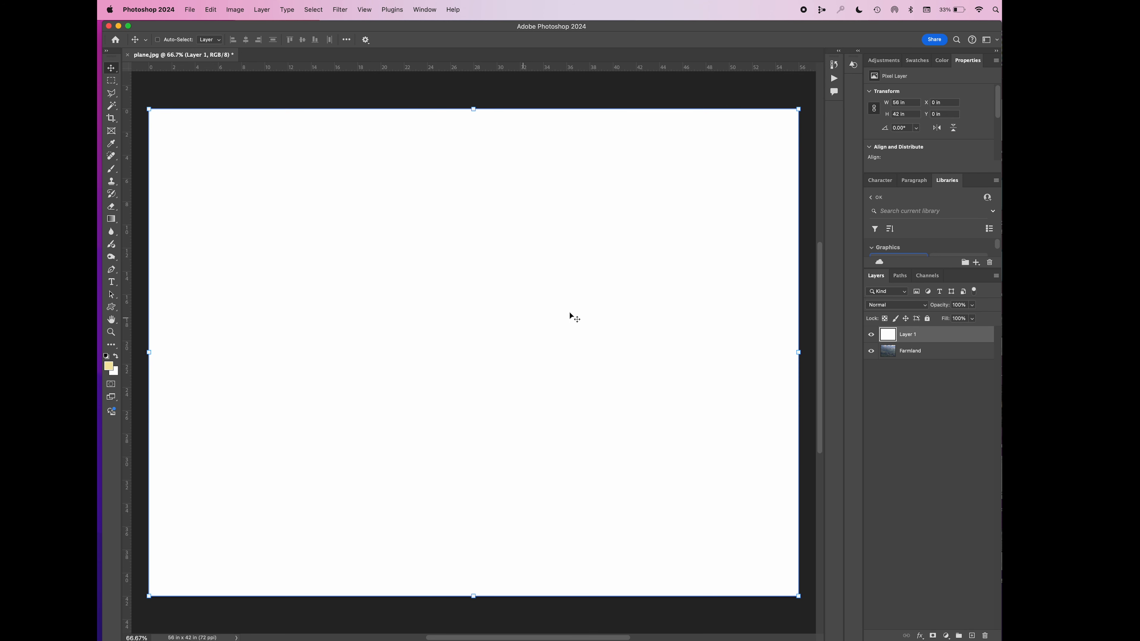
left_click_drag(938, 335, 937, 359)
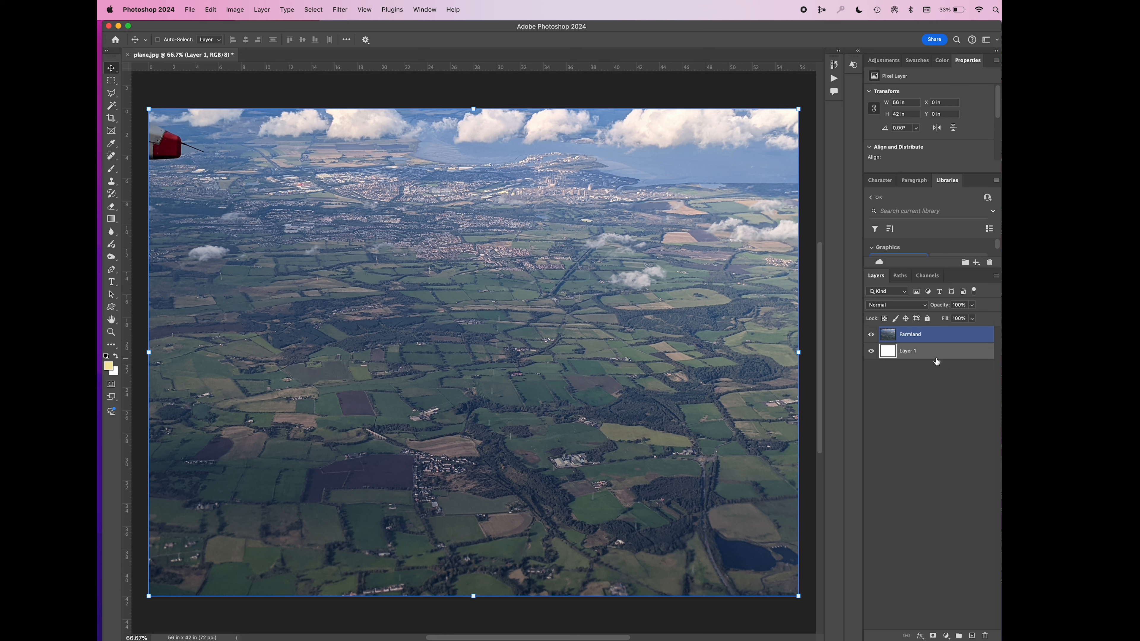
Frame the Farmland layer with a rectangular frame of about 42.9 by 27.6 in around the centre of the canvas
left_click(916, 336)
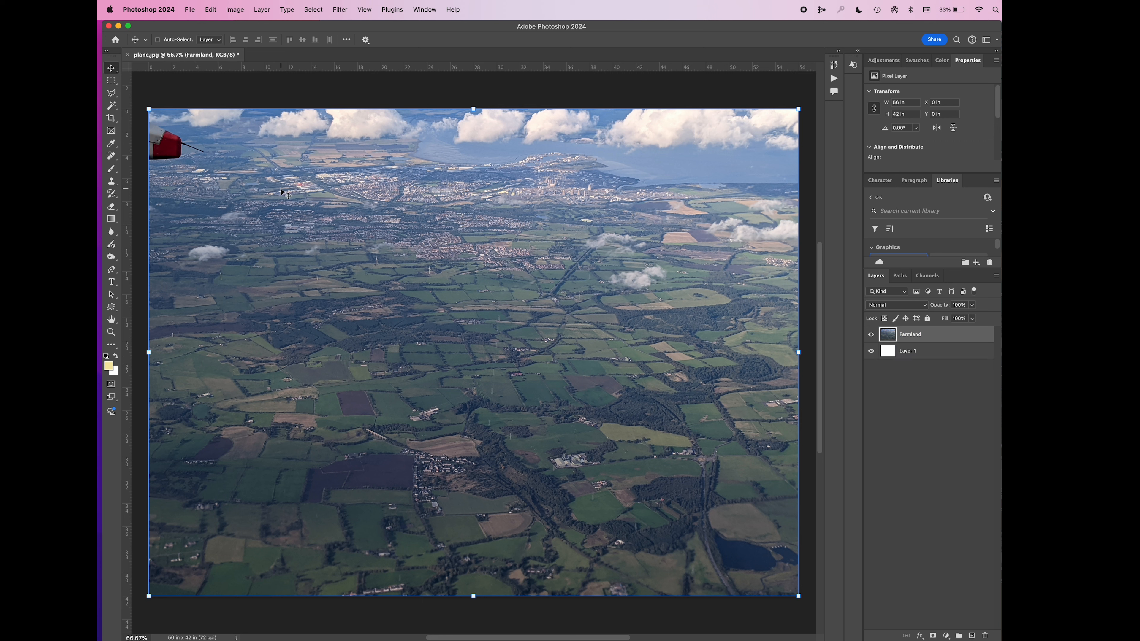
left_click(110, 131)
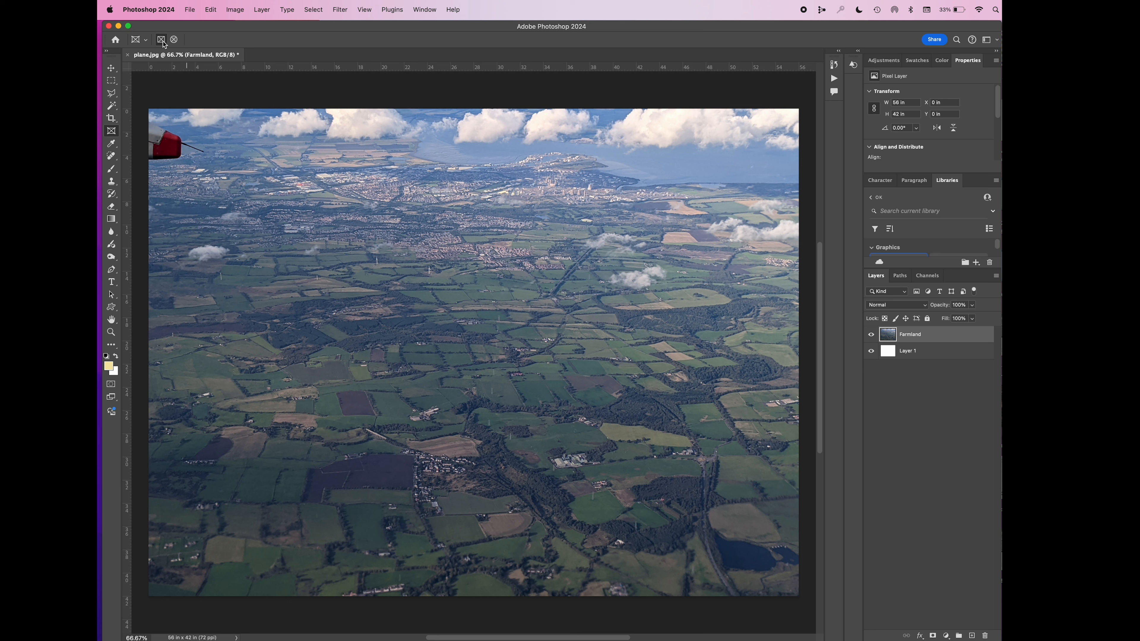
left_click(175, 40)
left_click(160, 39)
left_click_drag(221, 186, 719, 507)
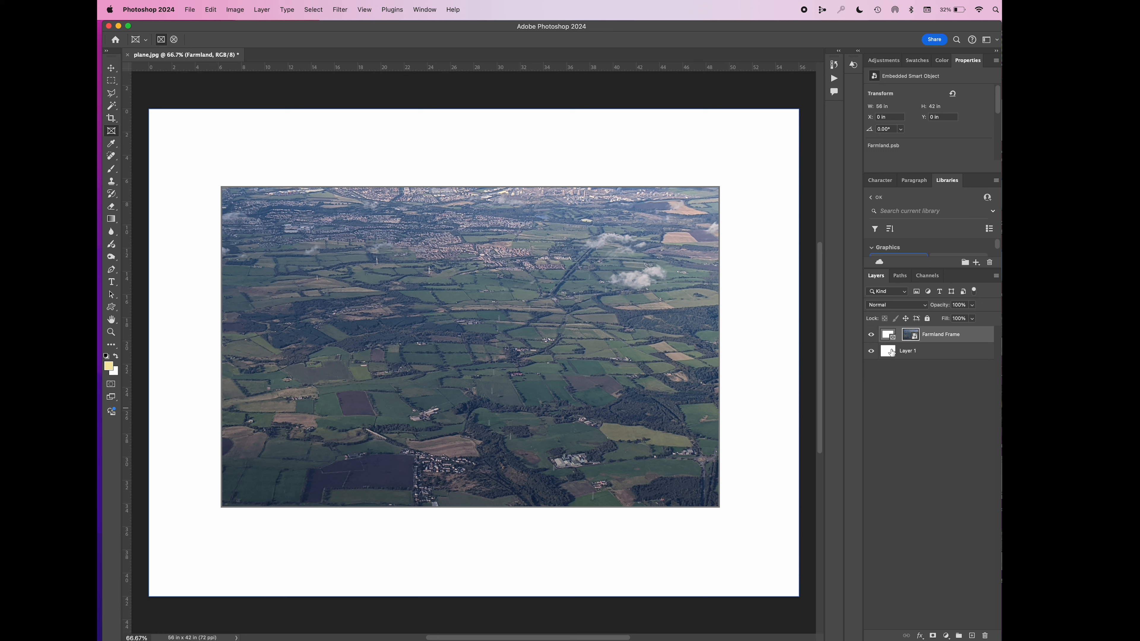
Select the photo inside the Farmland Frame separately from its frame and shift it slightly up and left
left_click(885, 338)
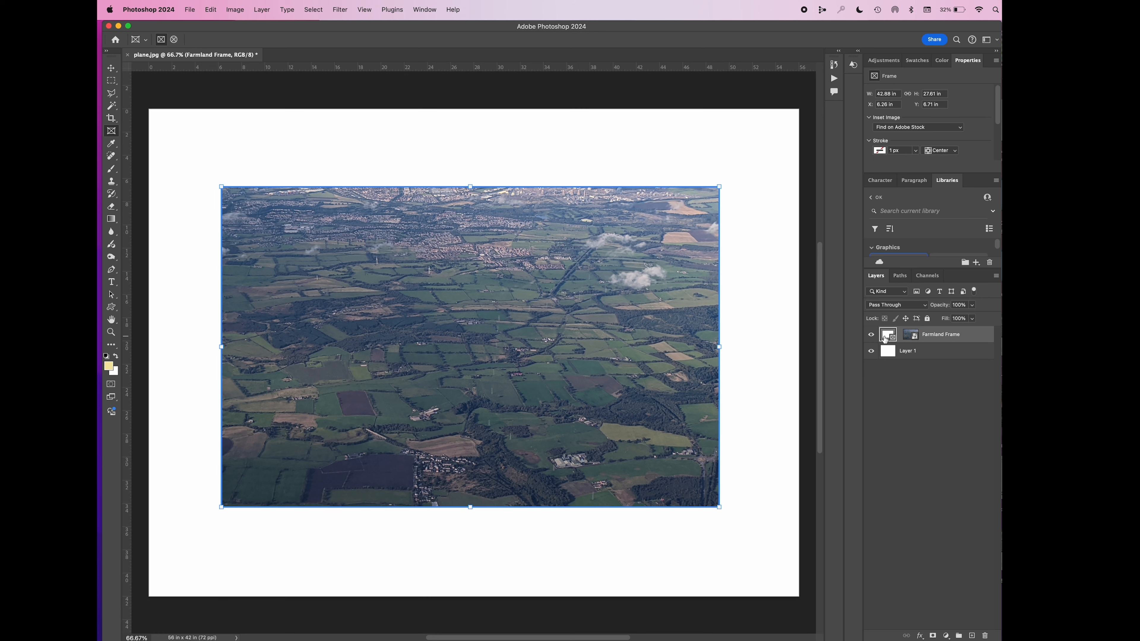
left_click(908, 336)
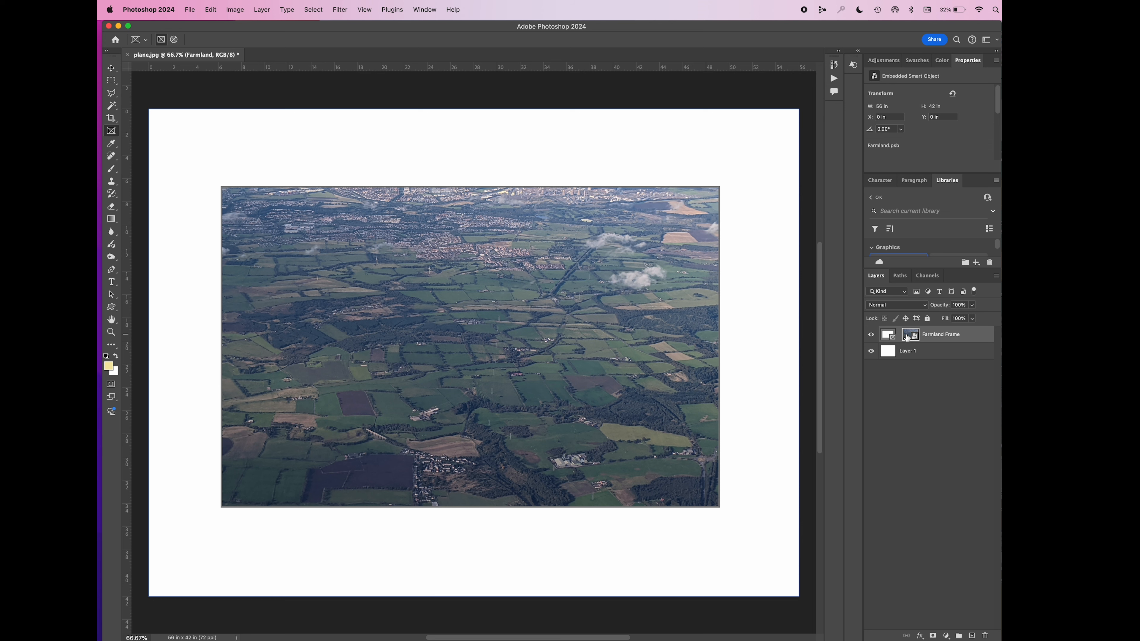
left_click_drag(690, 359, 649, 347)
Resize the frame to about 36.9 by 27.5 in and move it with its photo to about X 9.56, Y 6.51 in
left_click(884, 339)
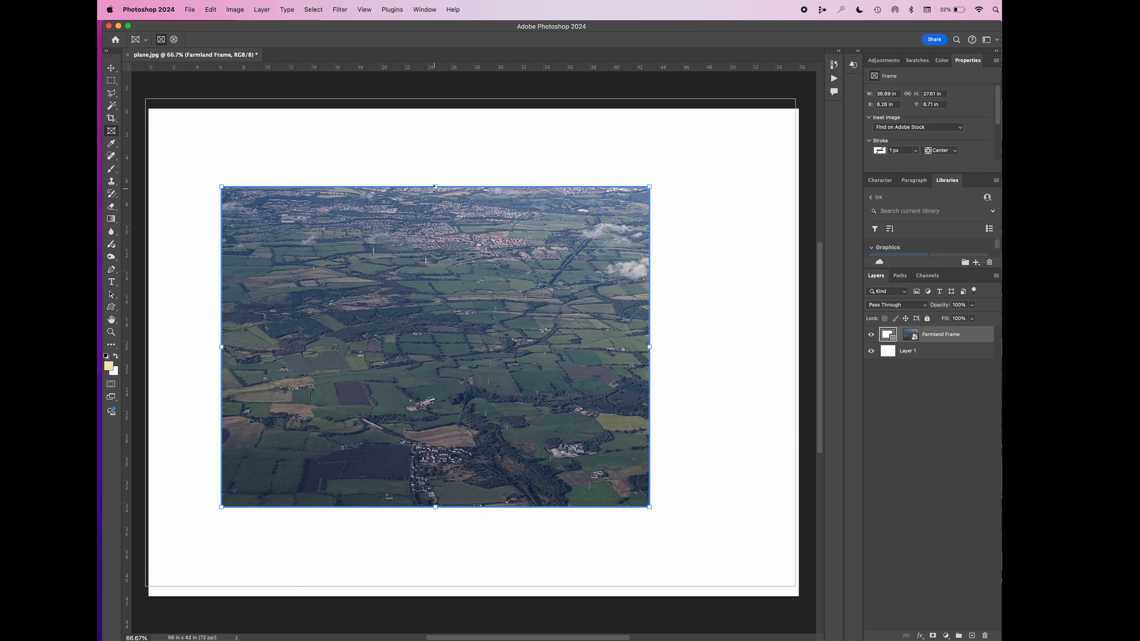
mouse_move(434, 186)
left_mouse_down()
mouse_move(435, 253)
mouse_move(435, 187)
left_mouse_up()
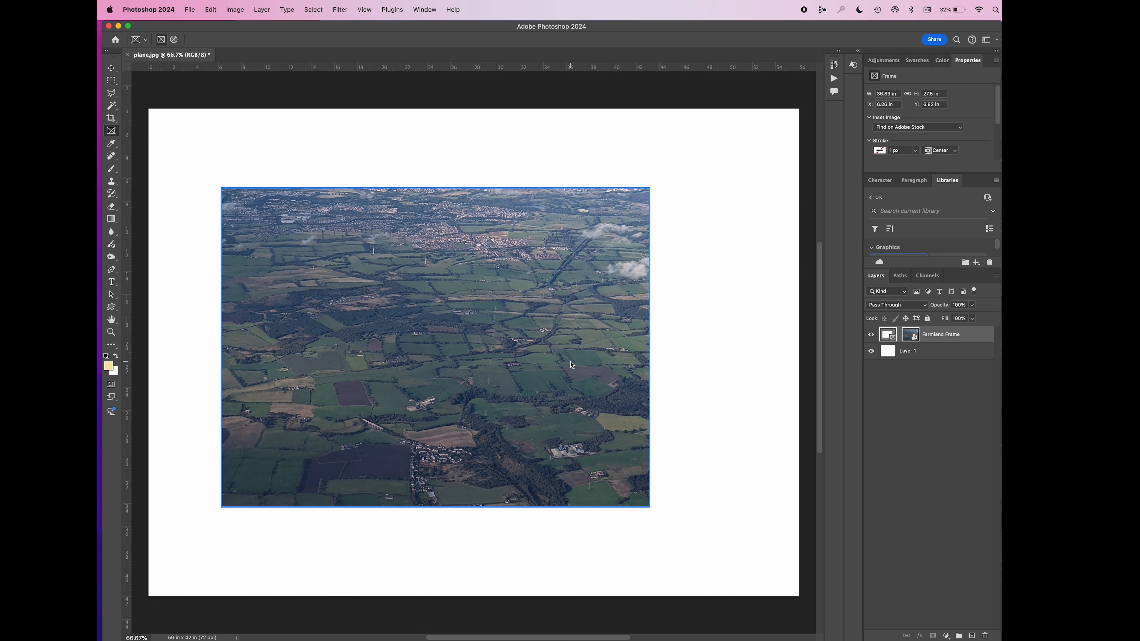
mouse_move(589, 366)
left_mouse_down()
mouse_move(611, 377)
mouse_move(649, 359)
mouse_move(649, 335)
mouse_move(607, 362)
left_mouse_up()
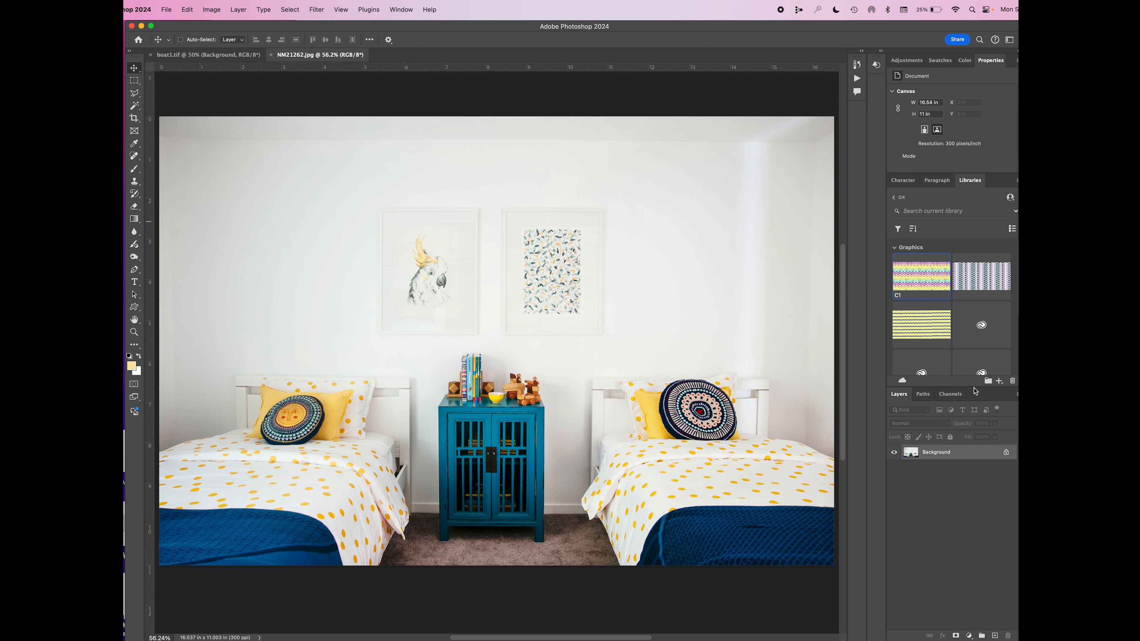
left_click_drag(974, 389, 963, 264)
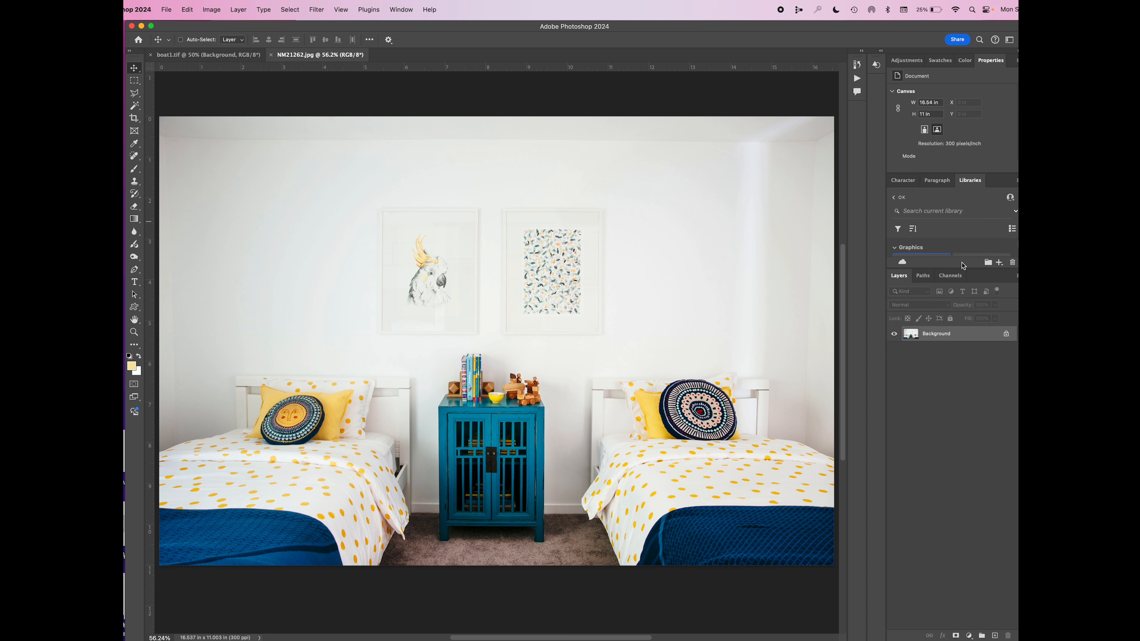
left_click(238, 9)
mouse_move(245, 29)
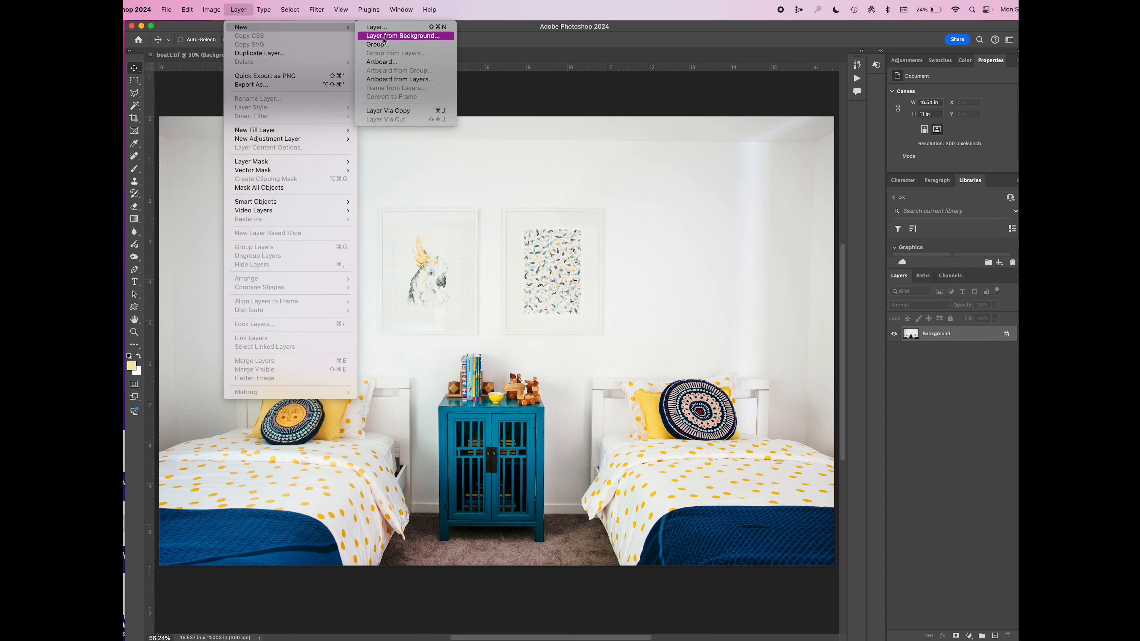
left_click(481, 176)
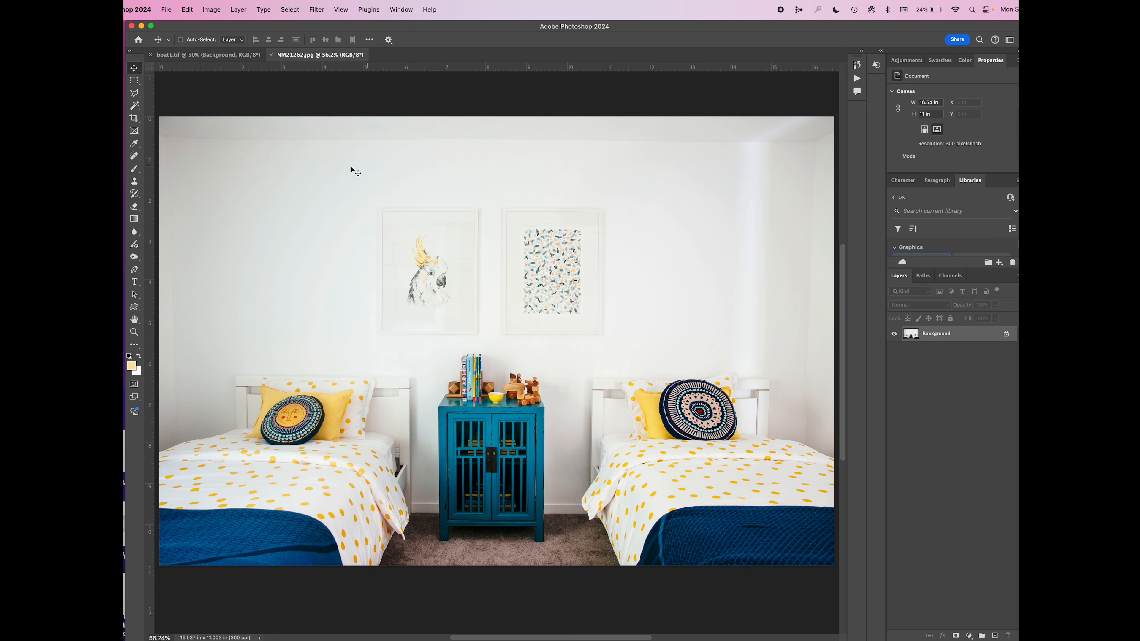
Remove both framed pictures from the bedroom wall by selecting a rectangle around them and filling it with Content-Aware
left_click(135, 81)
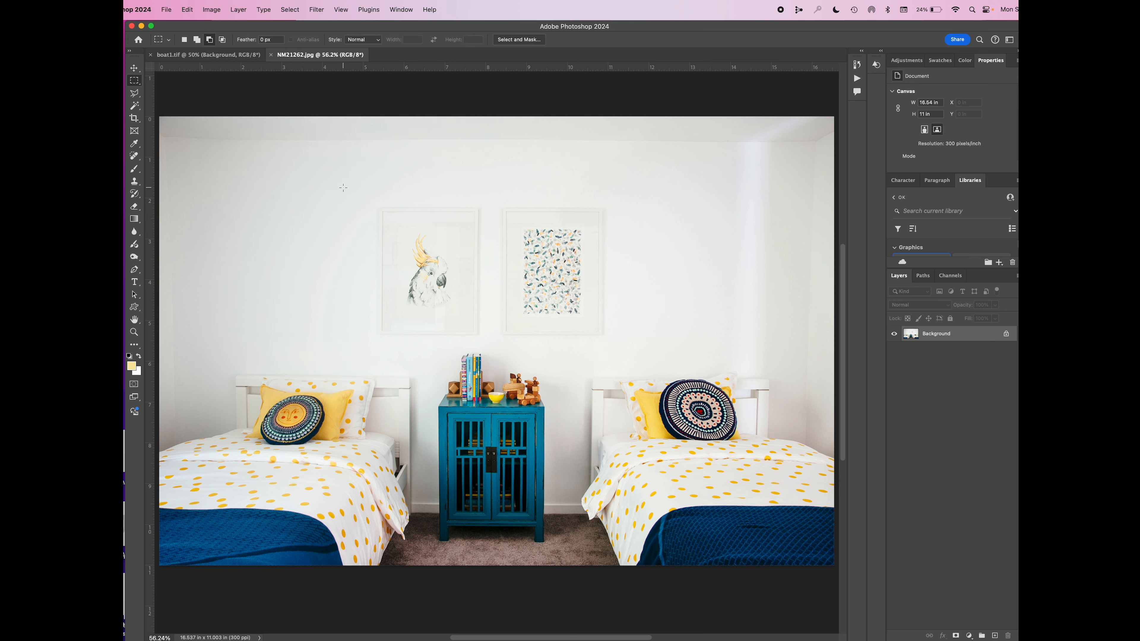
left_click_drag(358, 187, 629, 347)
key("shift+BackSpace")
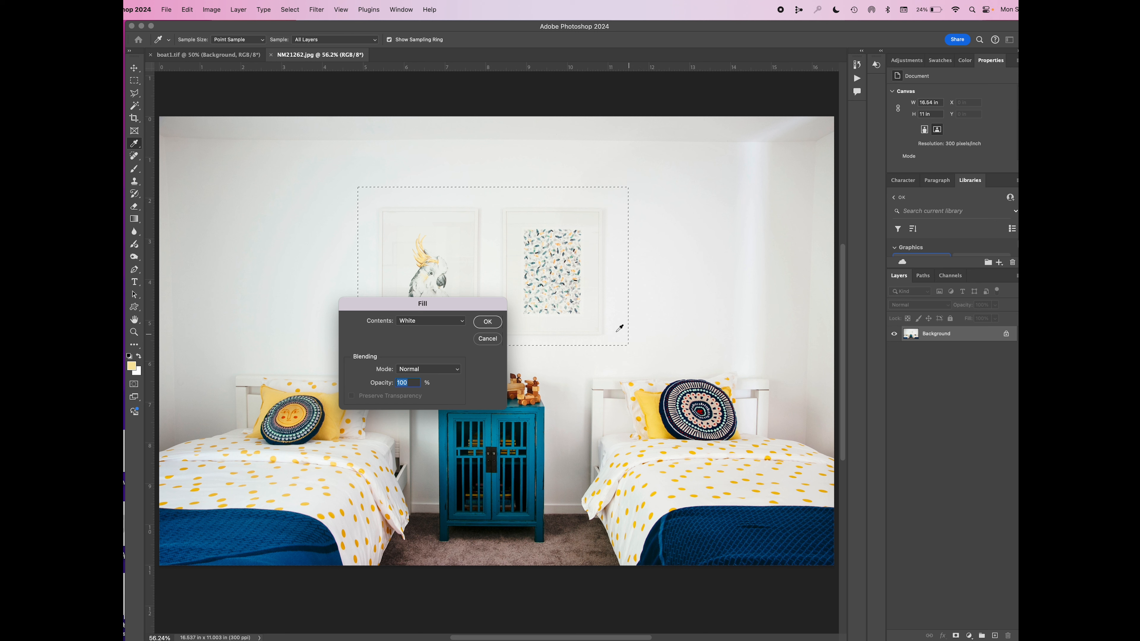
left_click(443, 323)
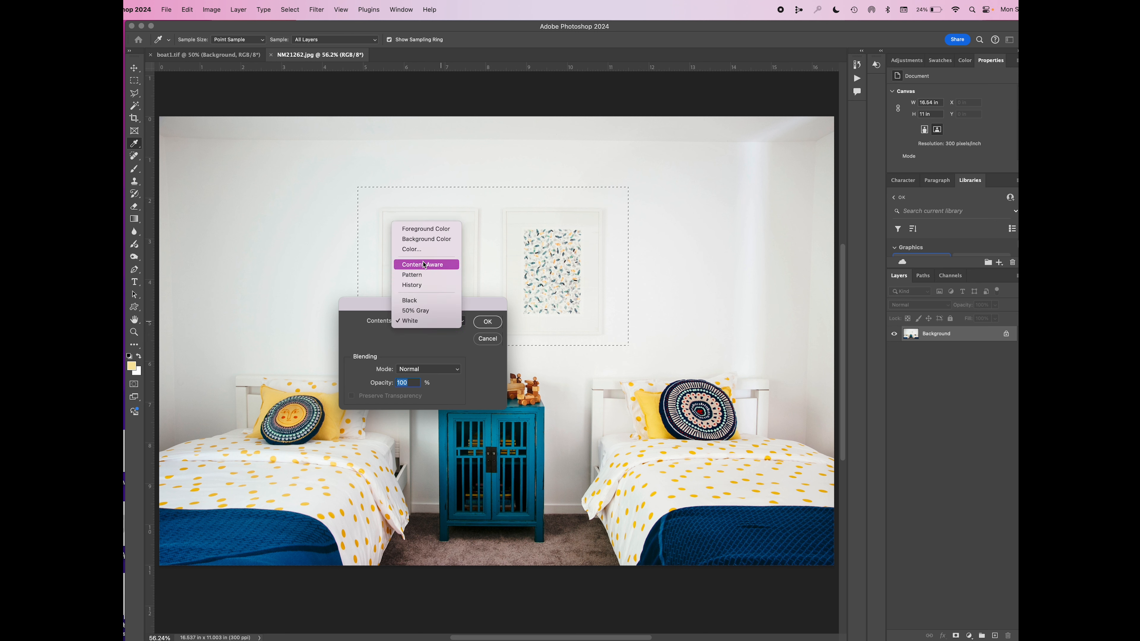
left_click(432, 266)
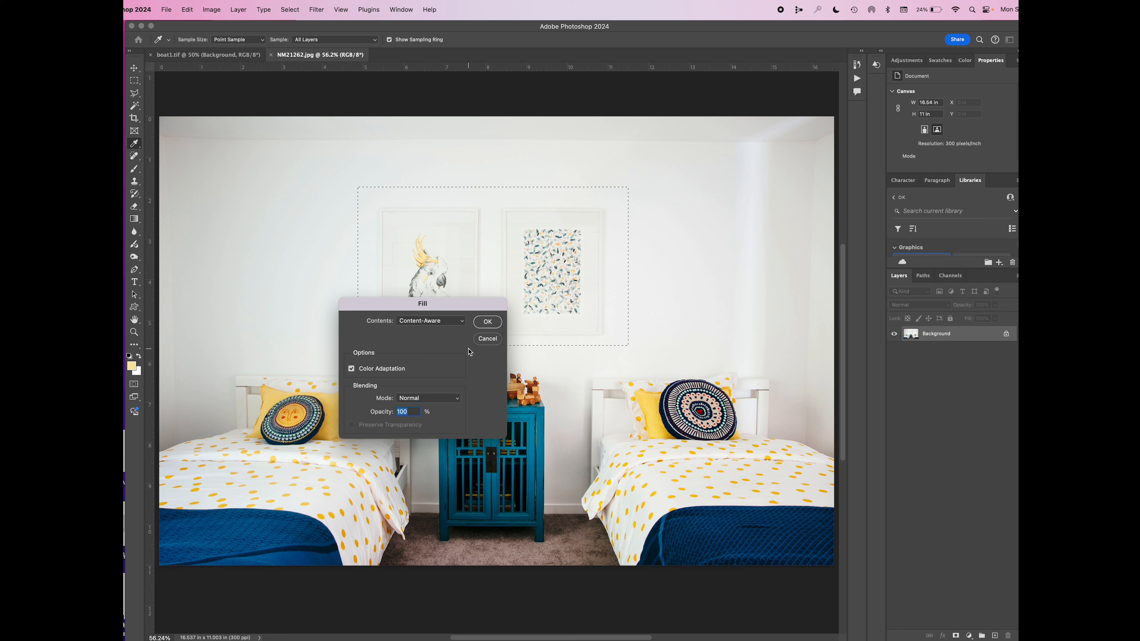
left_click(479, 323)
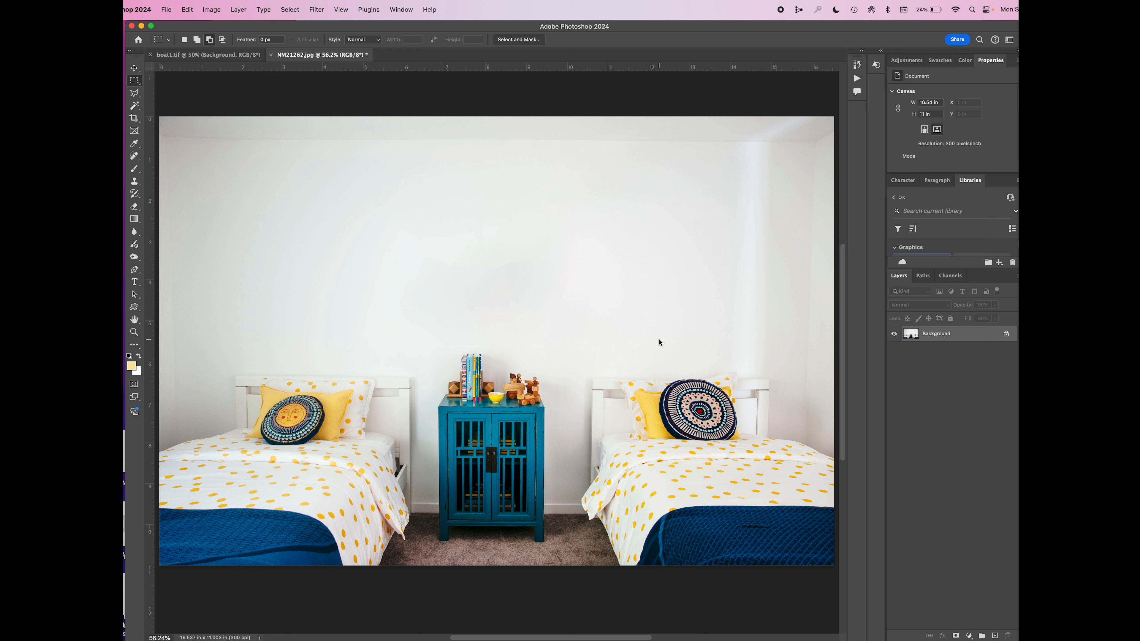
Place the selected sailboat custom shape from the Boats group on the left half of the empty bedroom wall
left_click(140, 309)
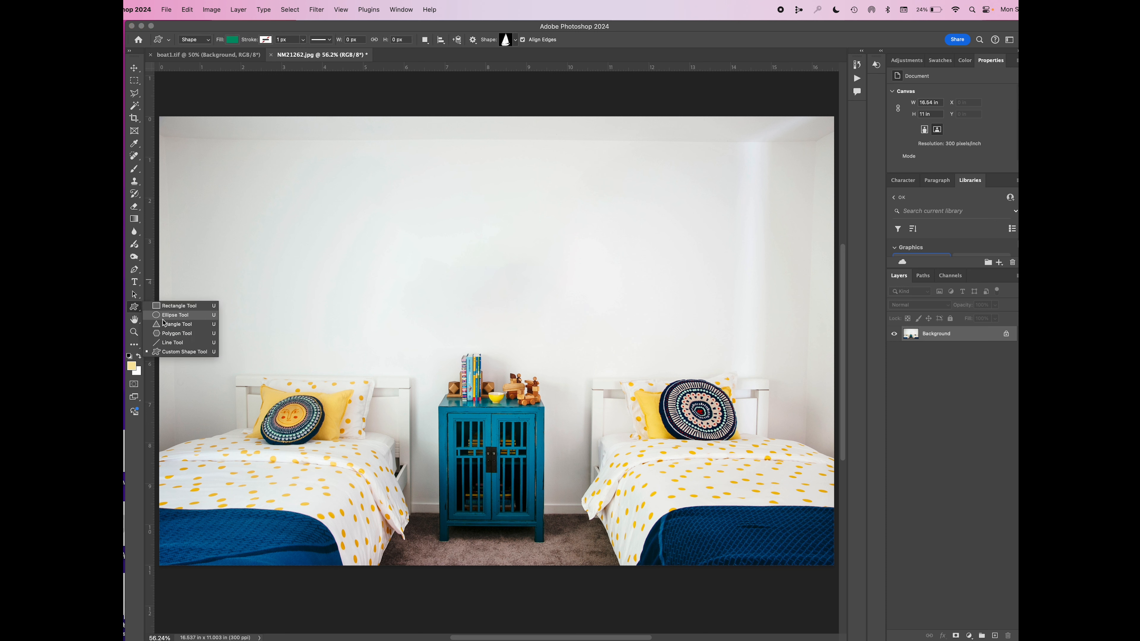
left_click(166, 353)
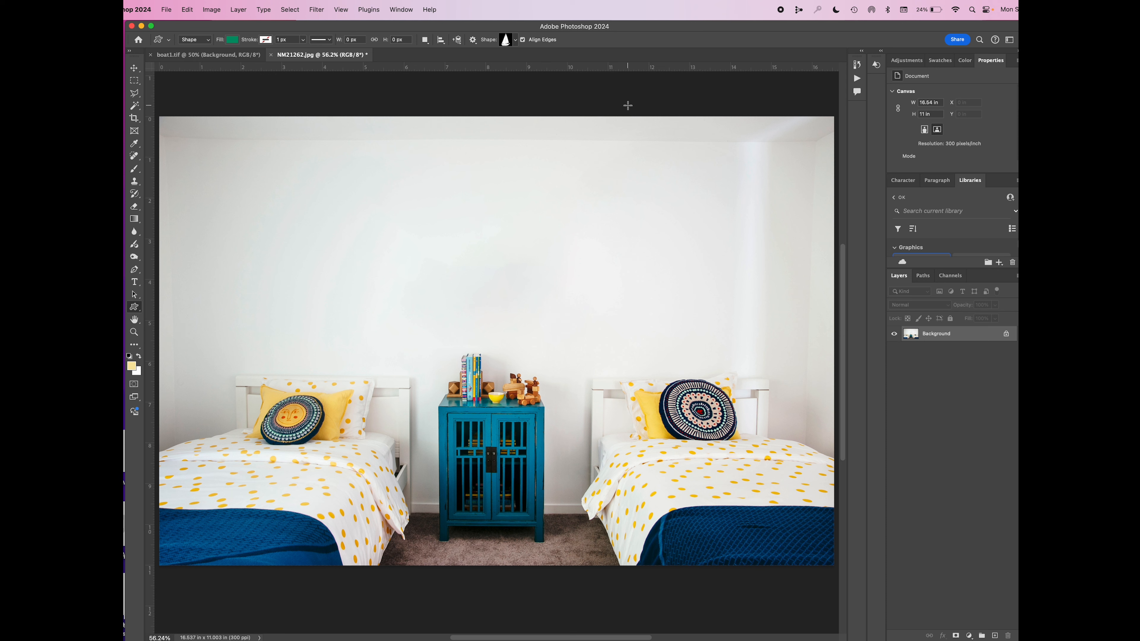
left_click(399, 11)
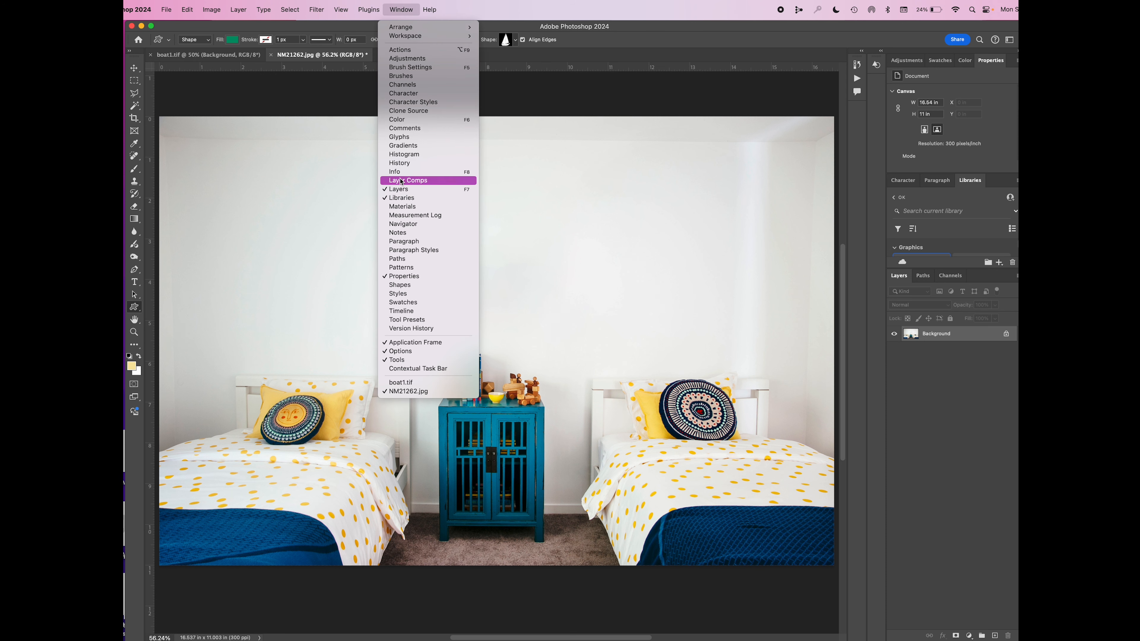
left_click(399, 285)
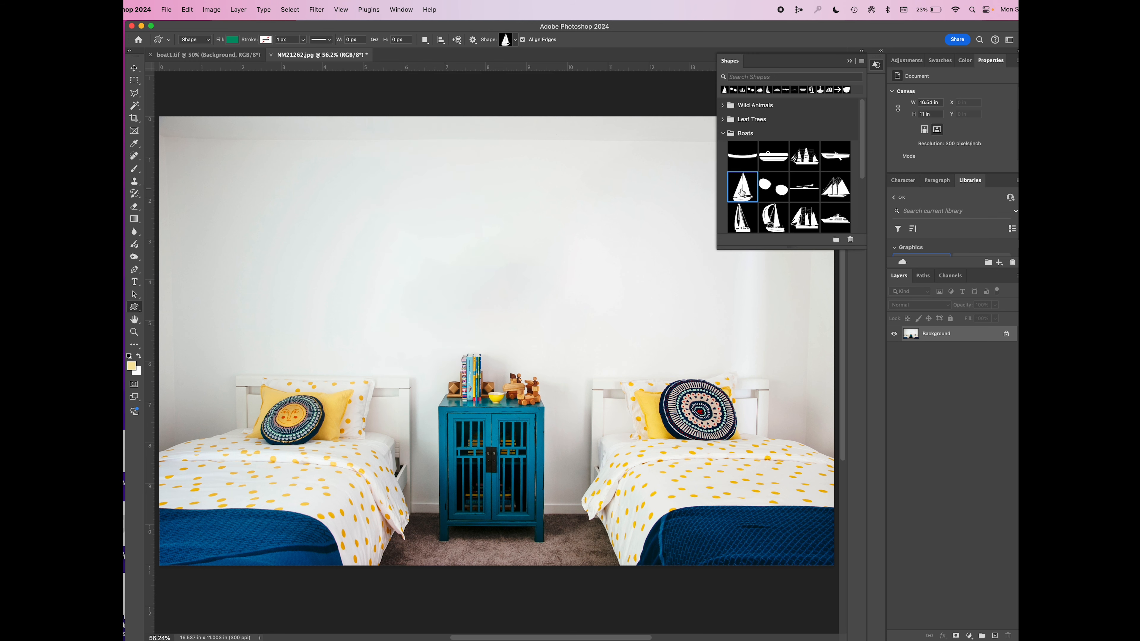
scroll(739, 198, "down", 3)
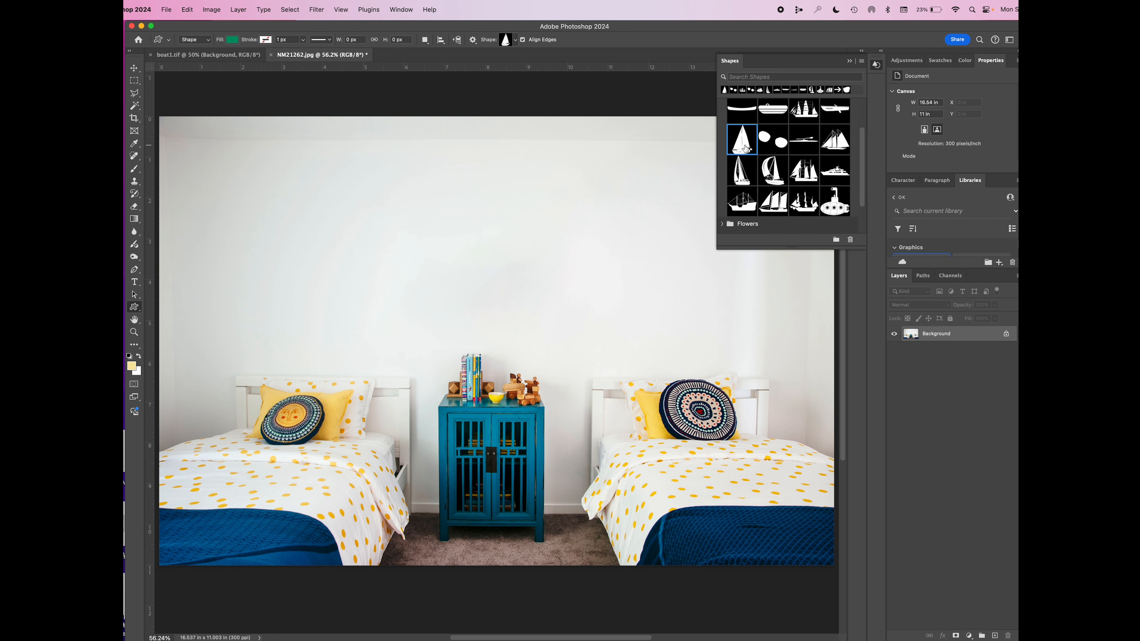
left_click_drag(746, 149, 393, 224)
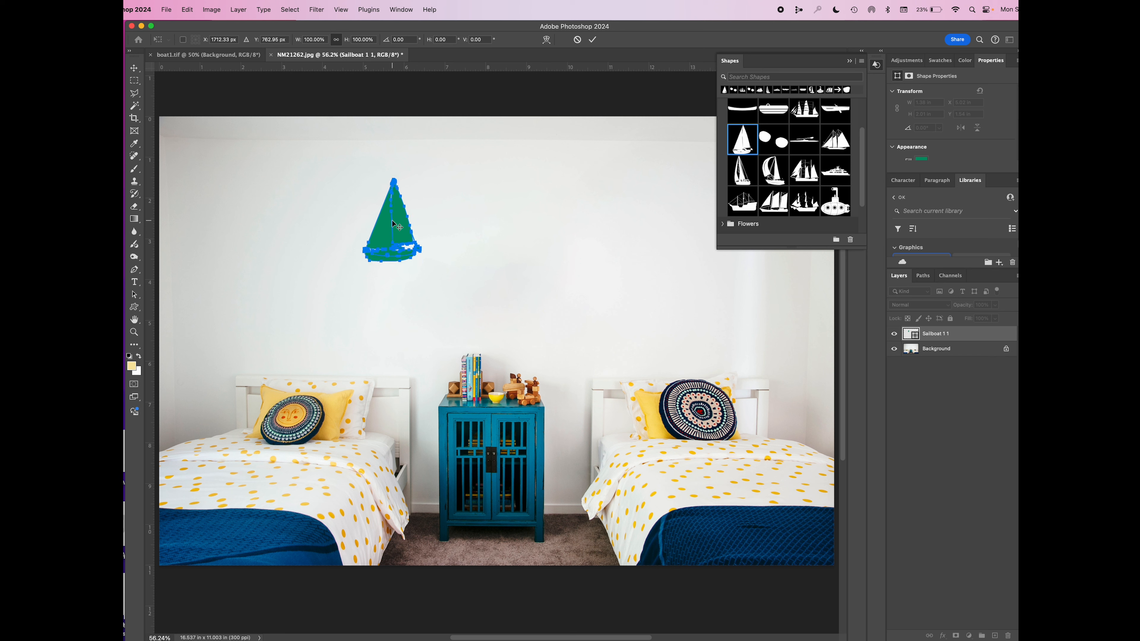
key("Return")
Place a second sailboat on the right half of the wall and add two copies of the first sailboat to its left
left_click_drag(739, 148, 638, 256)
key("Return")
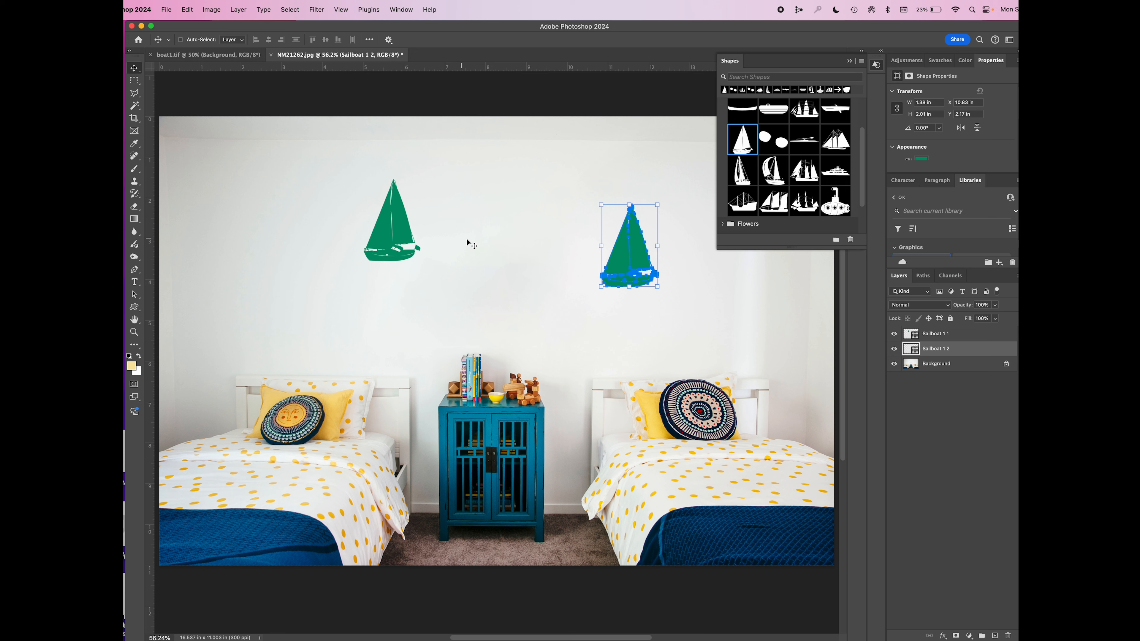
left_click(934, 333)
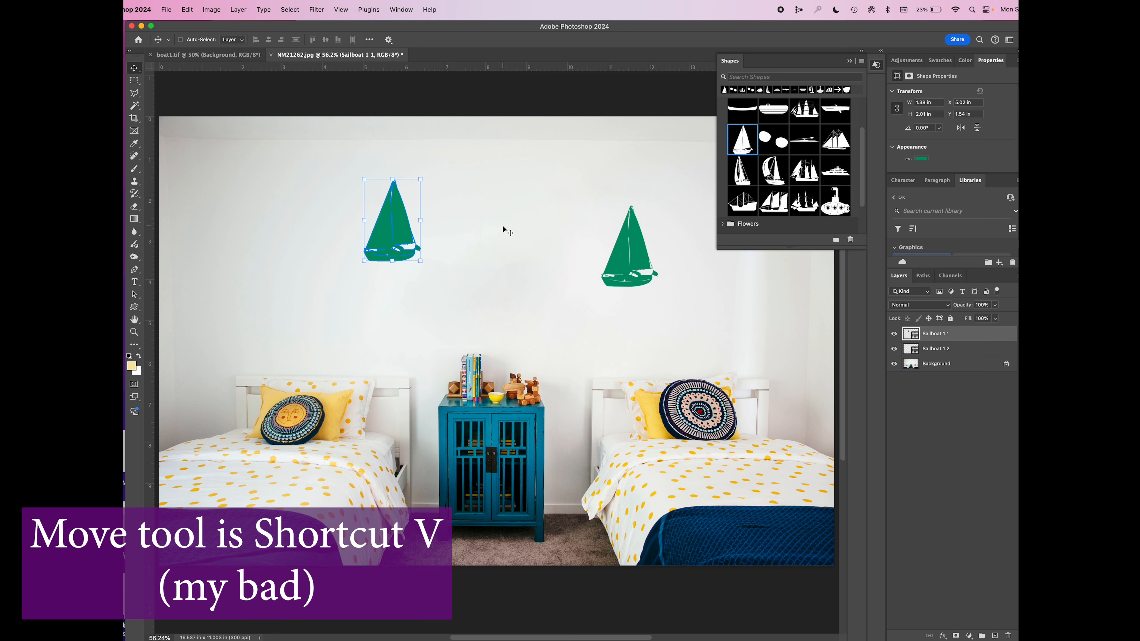
left_click_drag(403, 227, 268, 231)
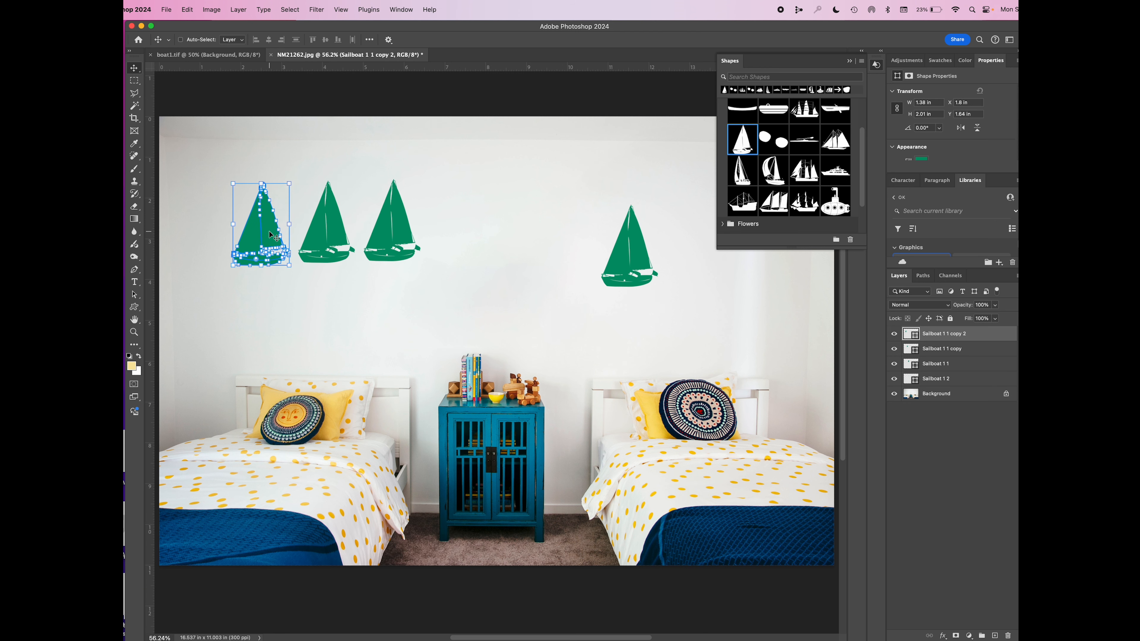
Undo both copies of the first sailboat and the placement of the second sailboat
key("super")
key("super+z")
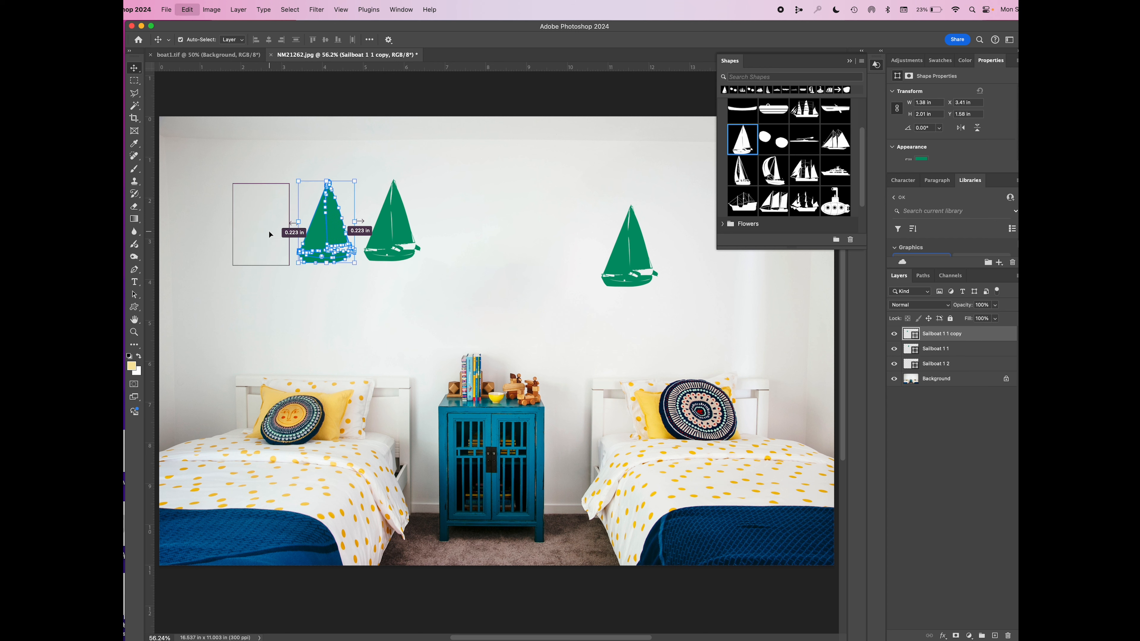
key("super+z")
key("super+z")
key("super+z")
key("super+z")
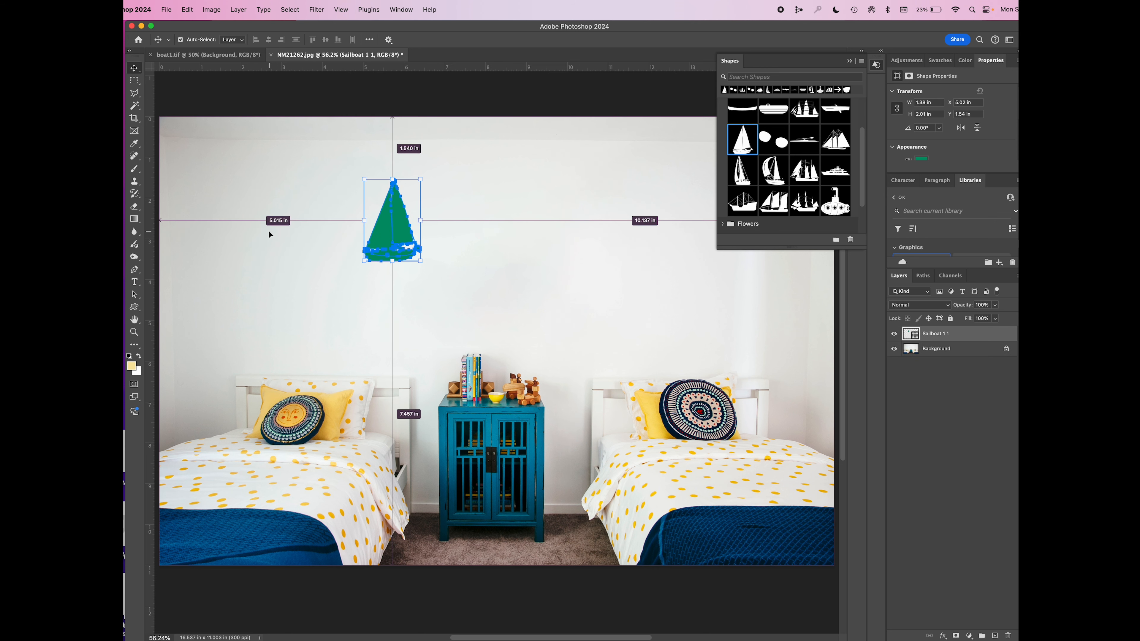
Undo the remaining sailboat and set two horizontal guides across the bedroom wall at about 2.4 in and 4.9 in
key("super+z")
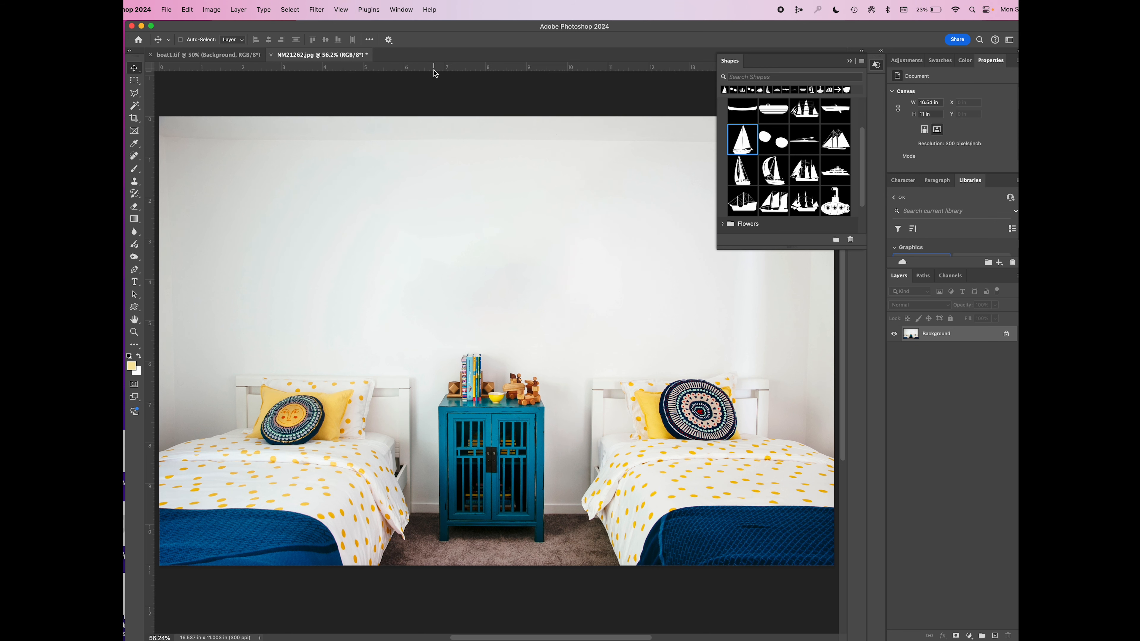
left_click_drag(431, 72, 444, 362)
left_click(341, 10)
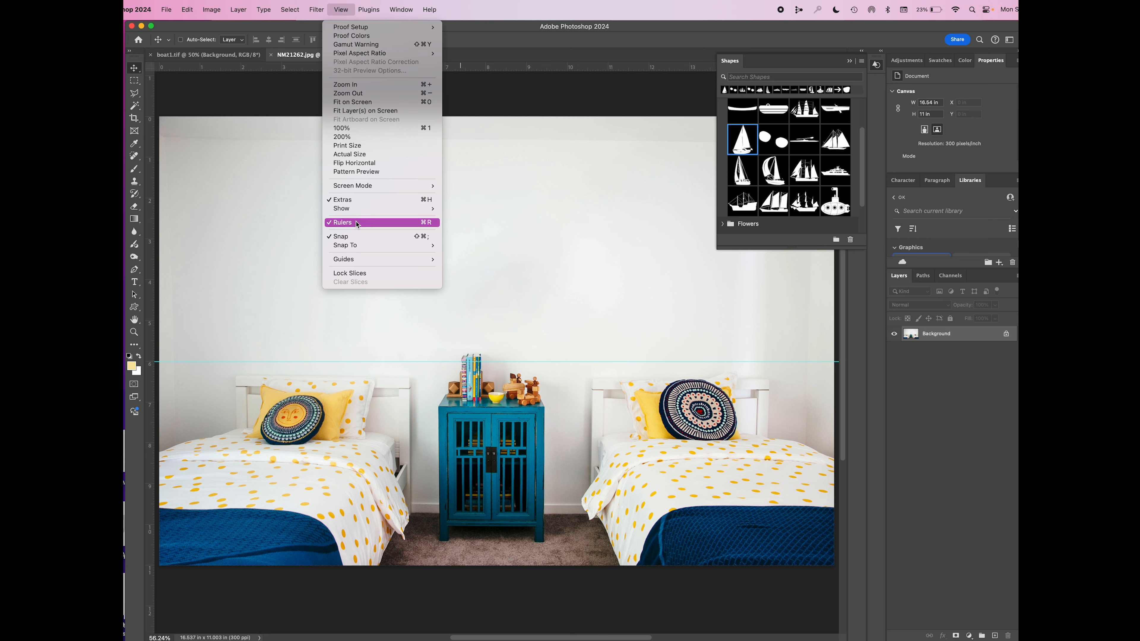
mouse_move(382, 245)
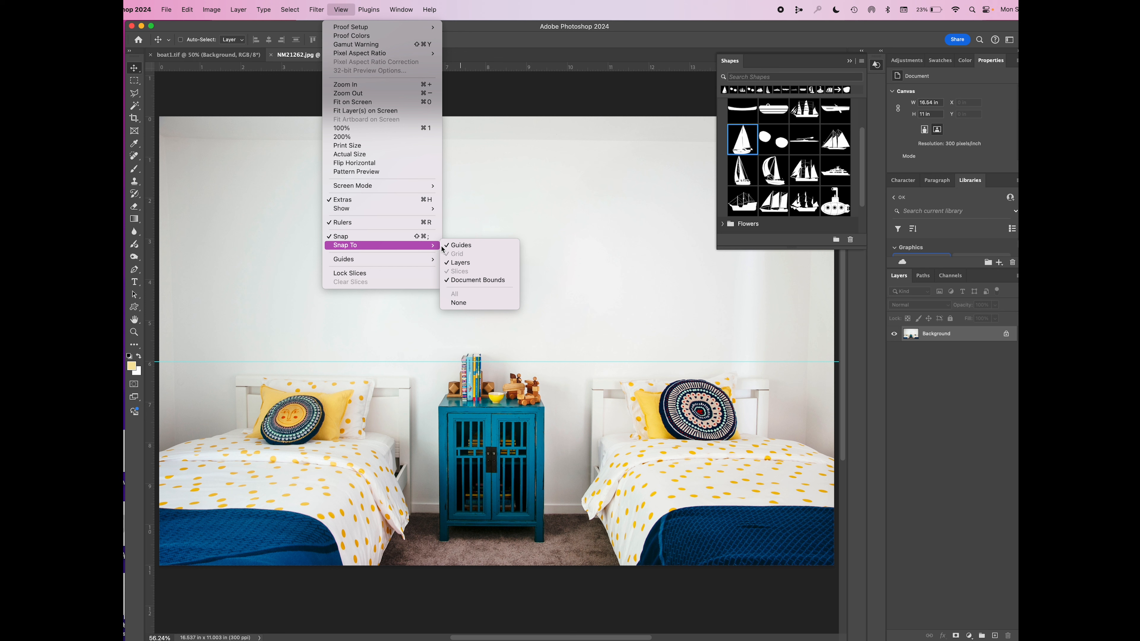
left_click(570, 248)
left_click_drag(463, 69, 478, 214)
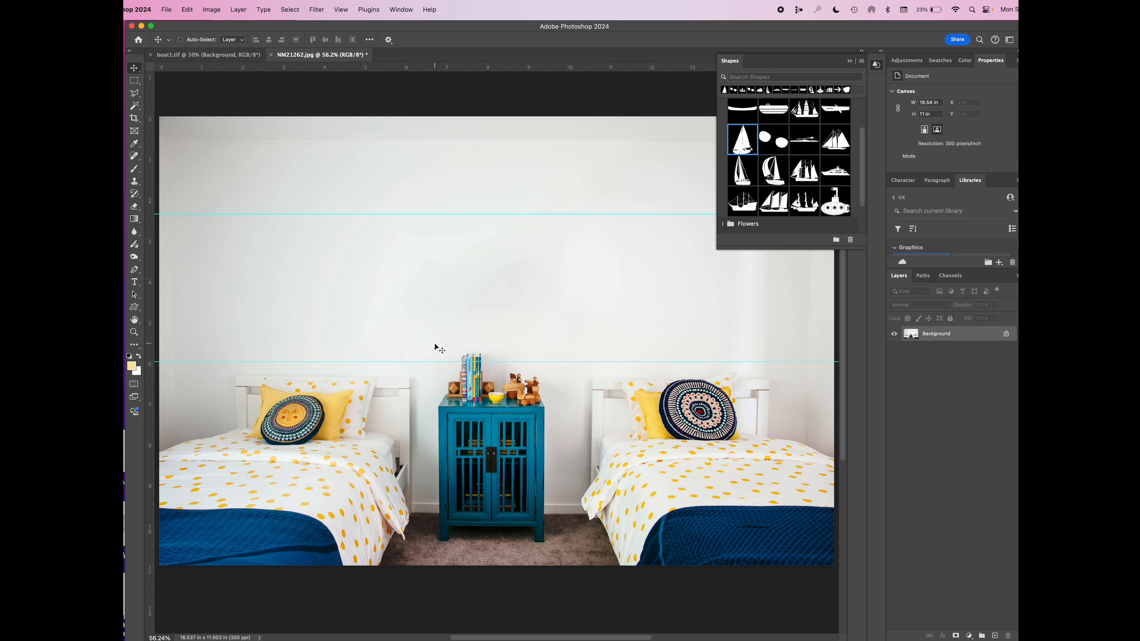
left_click_drag(434, 362, 429, 318)
Place a row of five sailboats on the upper guide and duplicate the row, offset sideways, onto the lower guide
left_click_drag(737, 150, 676, 188)
key("Return")
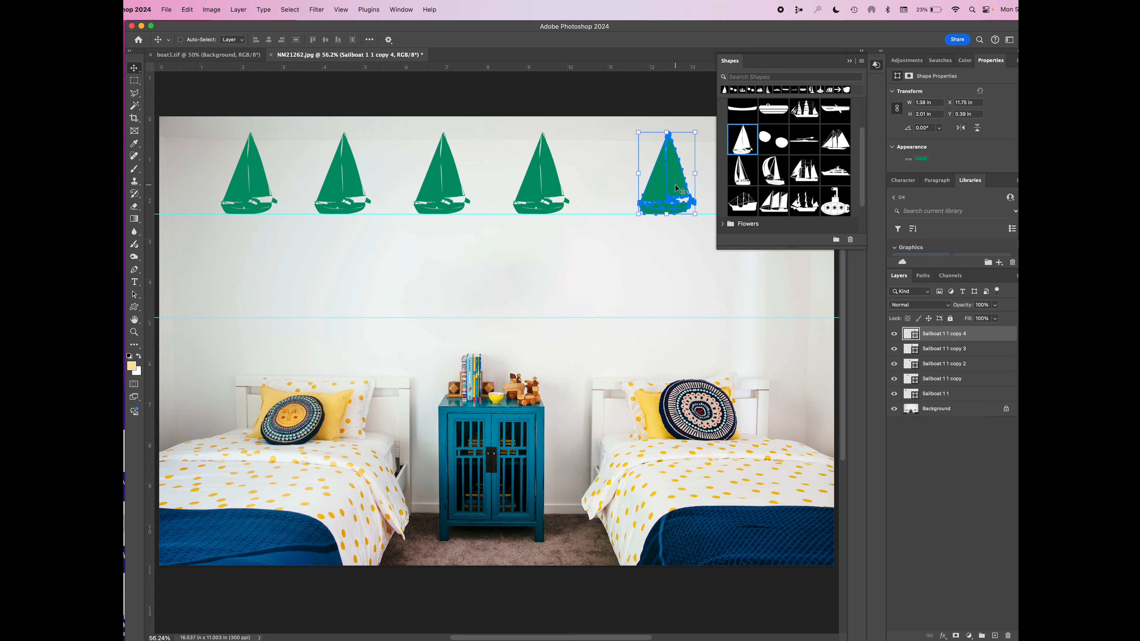
left_click(932, 401, "shift")
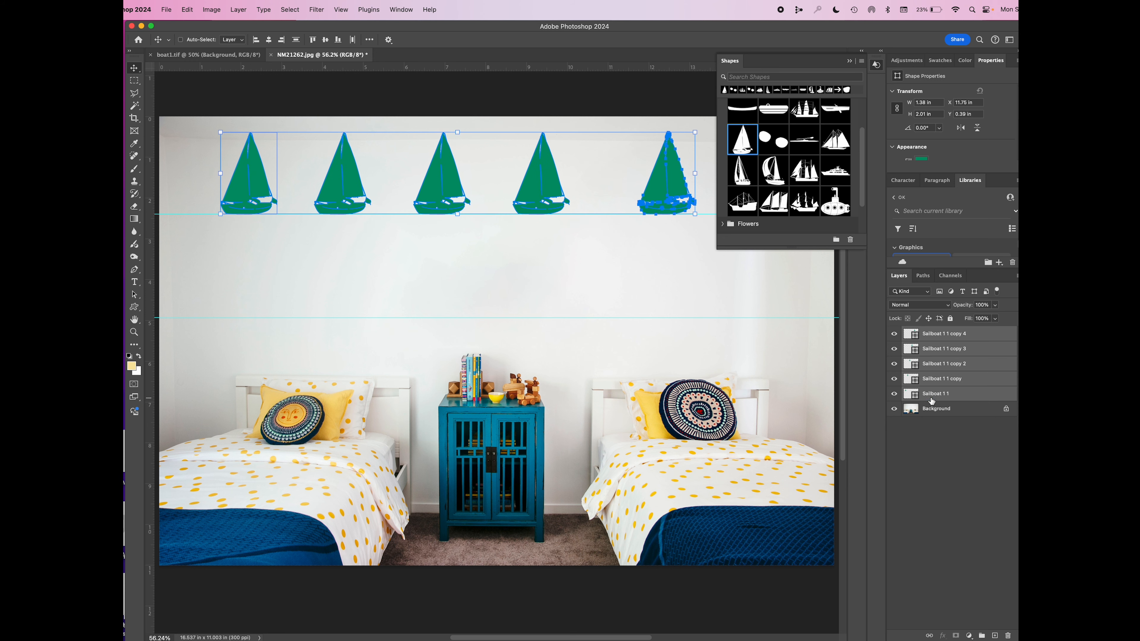
left_click_drag(661, 184, 690, 294)
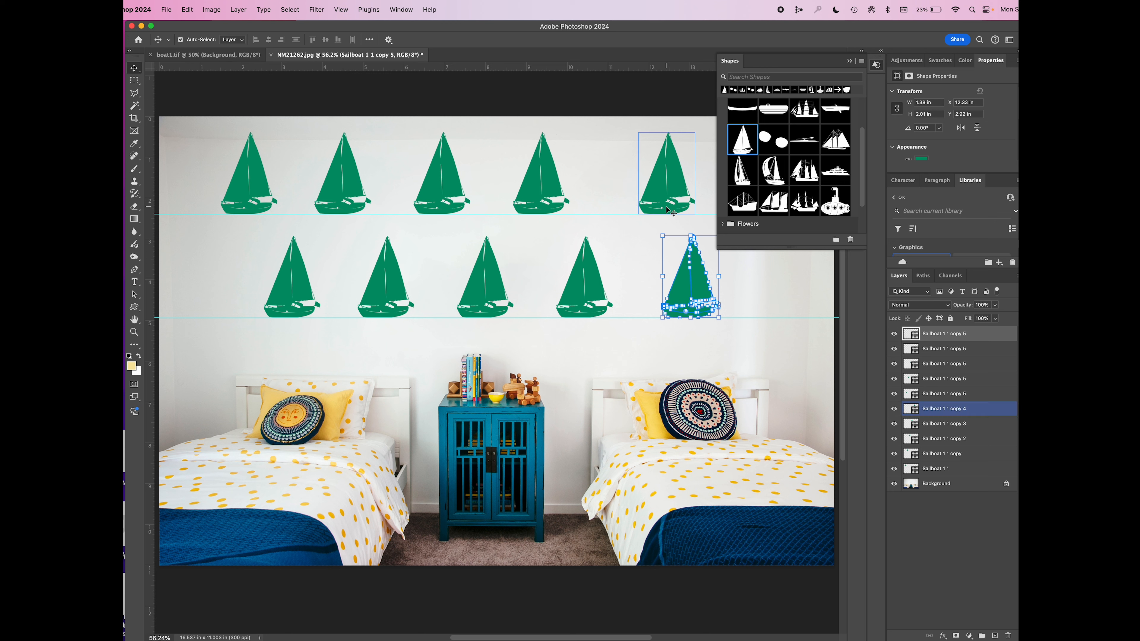
Even out the upper row's spacing and add a sixth sailboat to each of the two rows
left_click(659, 195, "super")
left_click_drag(662, 197, 776, 289)
left_click(852, 66)
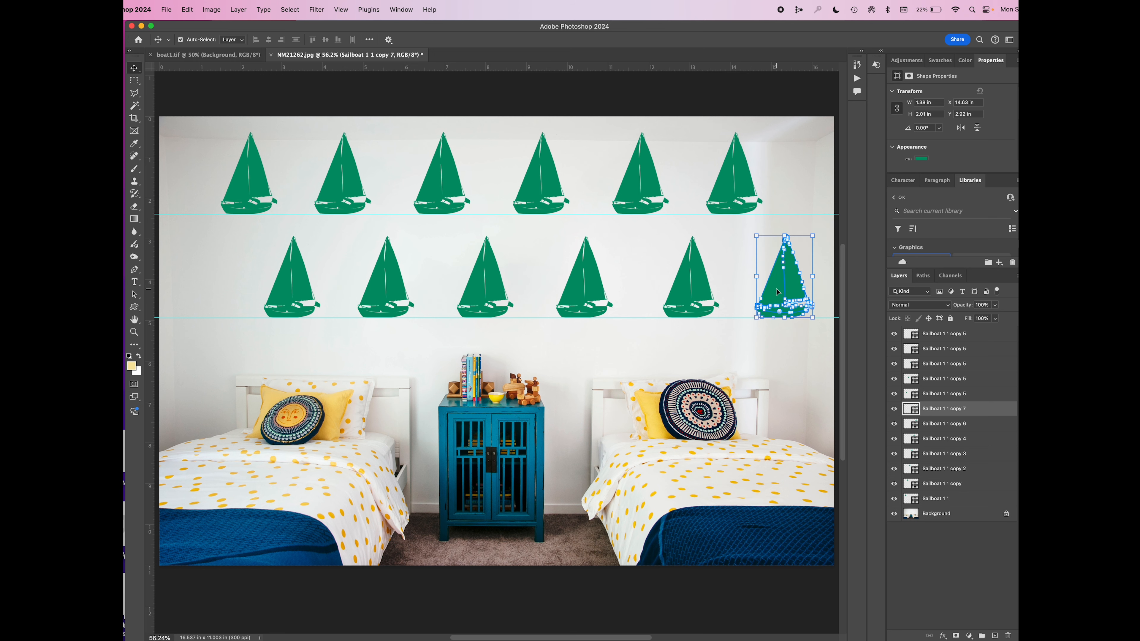
Select all twelve sailboat layers and merge their shapes into a single shape layer
left_click(977, 335)
left_click(941, 500)
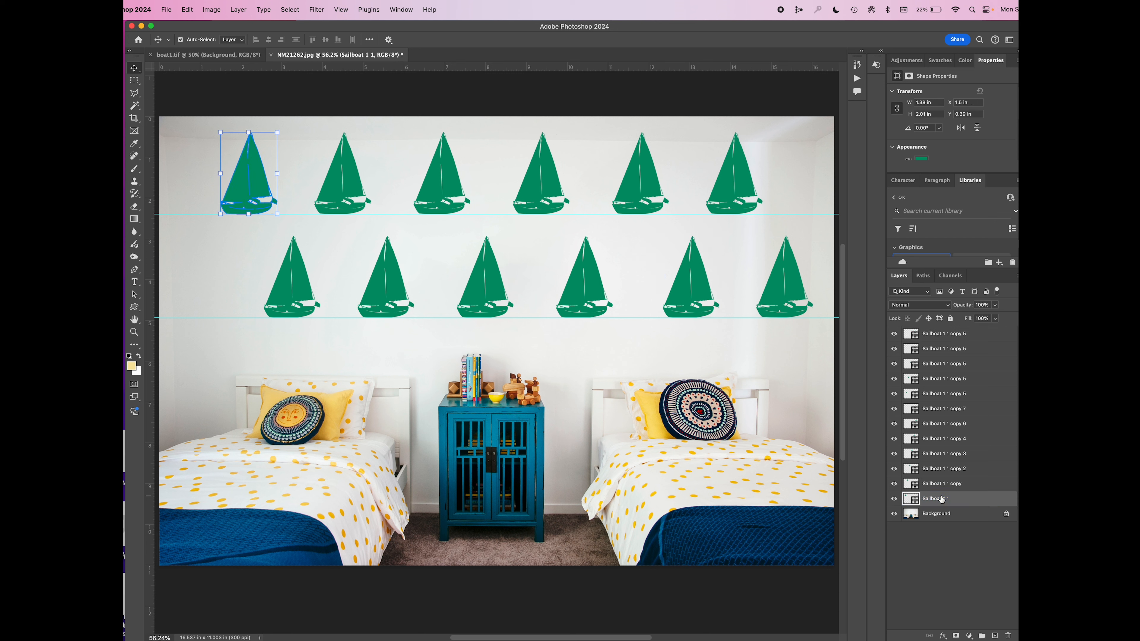
left_click(966, 333)
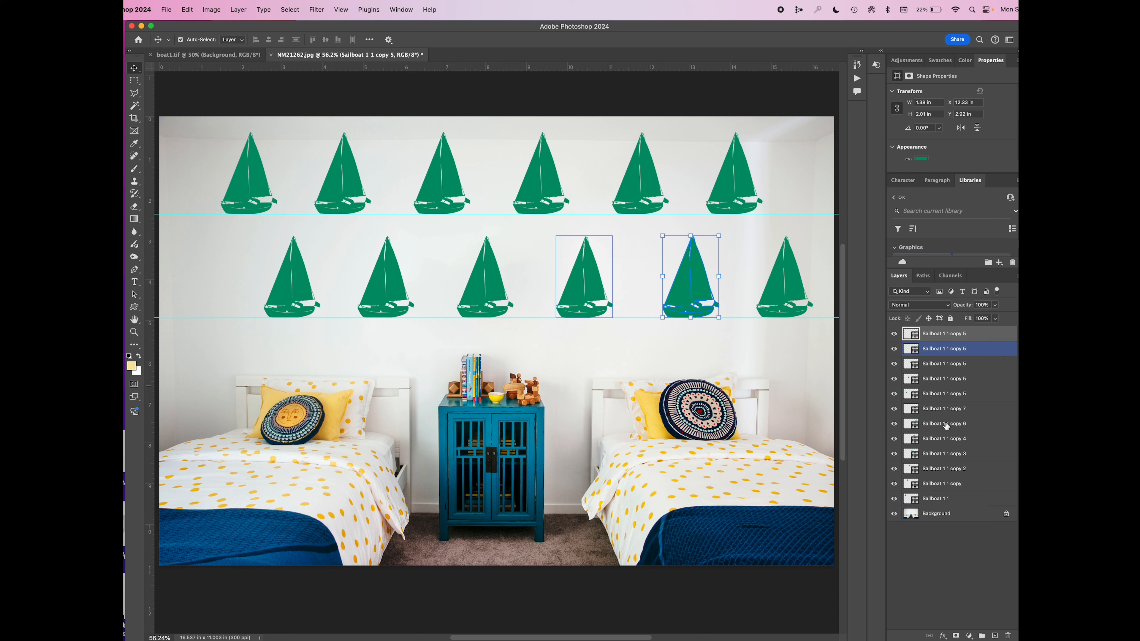
left_click(944, 499, "shift")
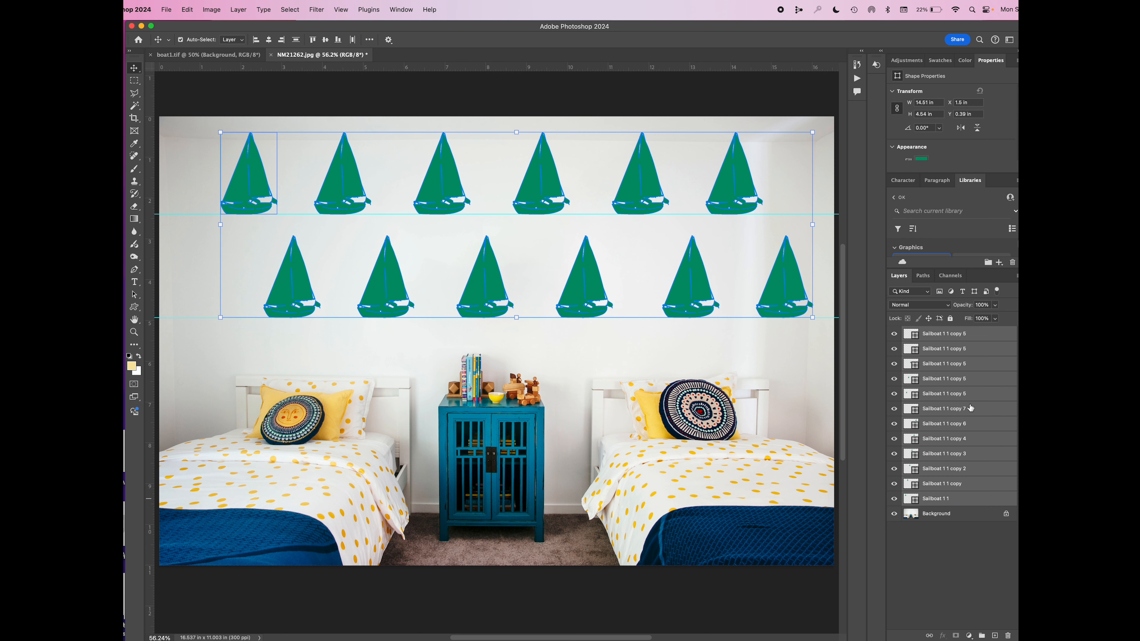
left_click(1016, 275)
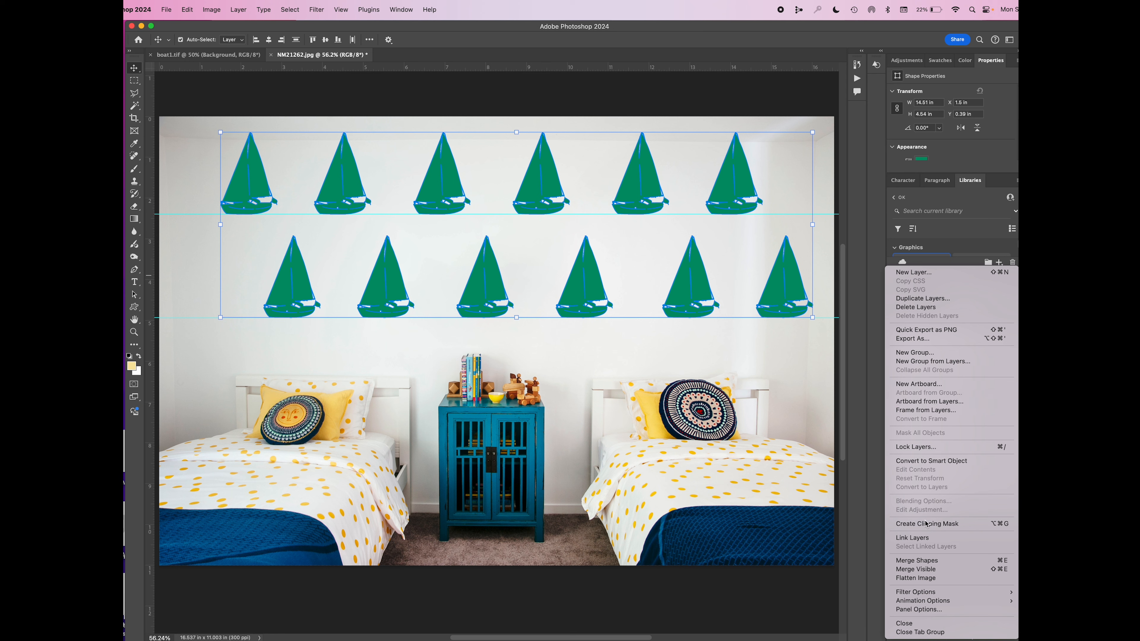
left_click(921, 561)
Convert the merged sailboat shape layer into a frame
left_click(239, 10)
mouse_move(251, 29)
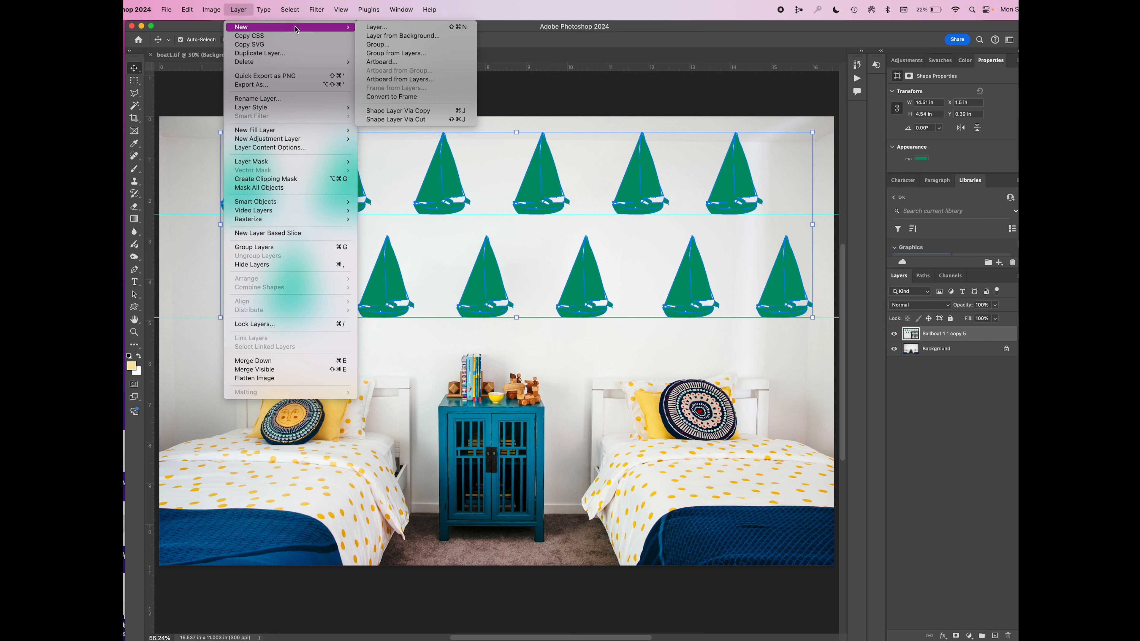
left_click(389, 100)
left_click(641, 323)
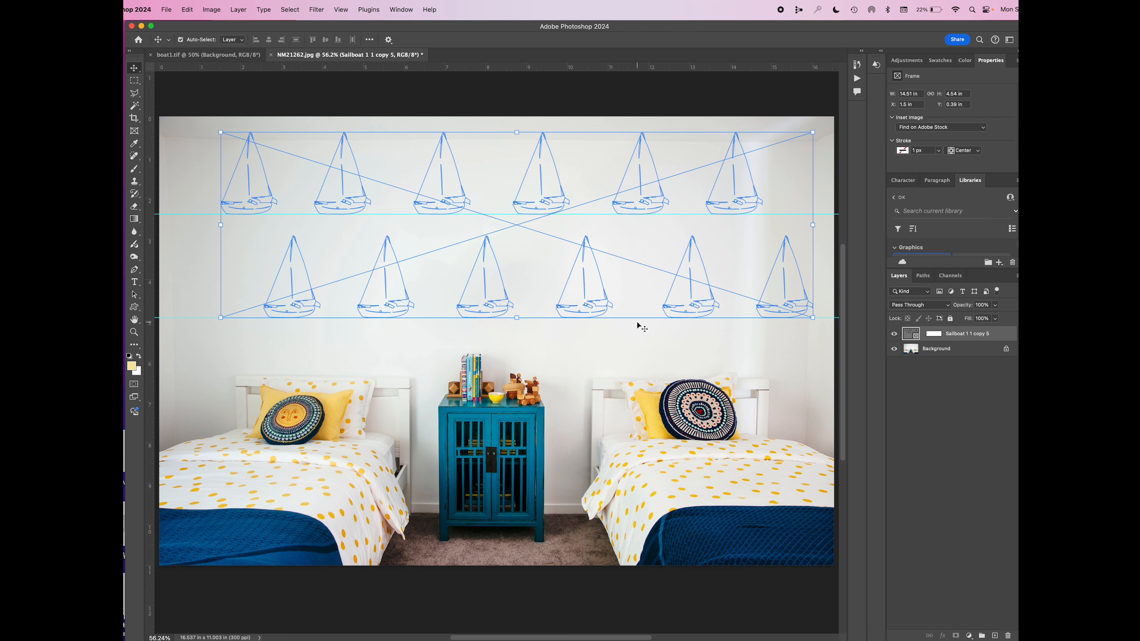
Place the library patterns C1, C2 and c3 one after another inside the sailboat frame
left_click_drag(935, 269, 948, 354)
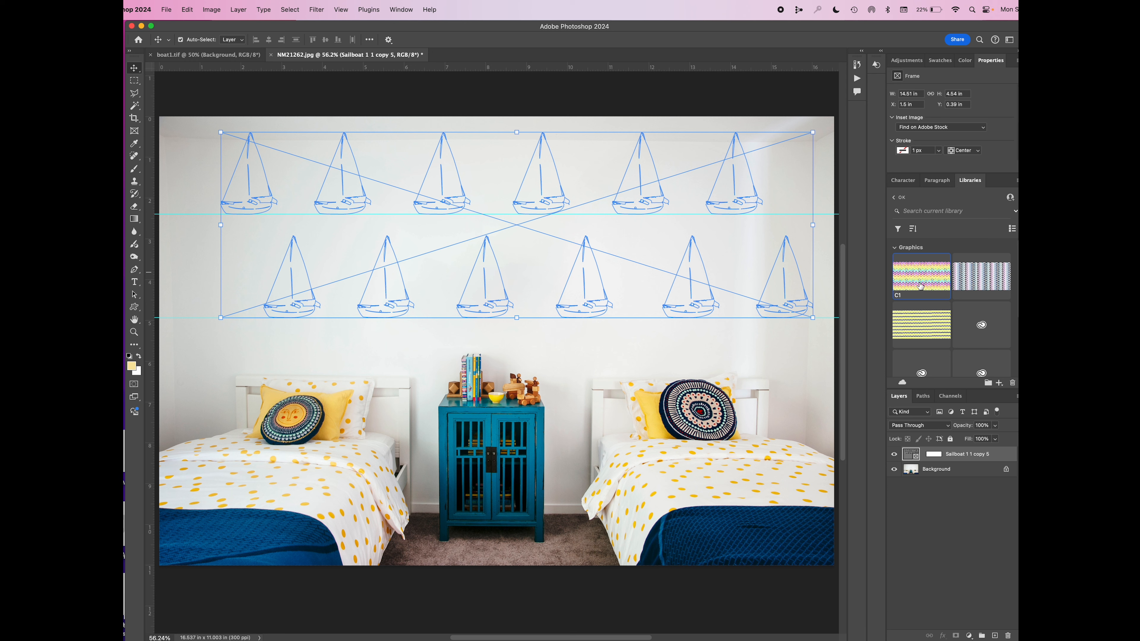
left_click_drag(920, 287, 696, 272)
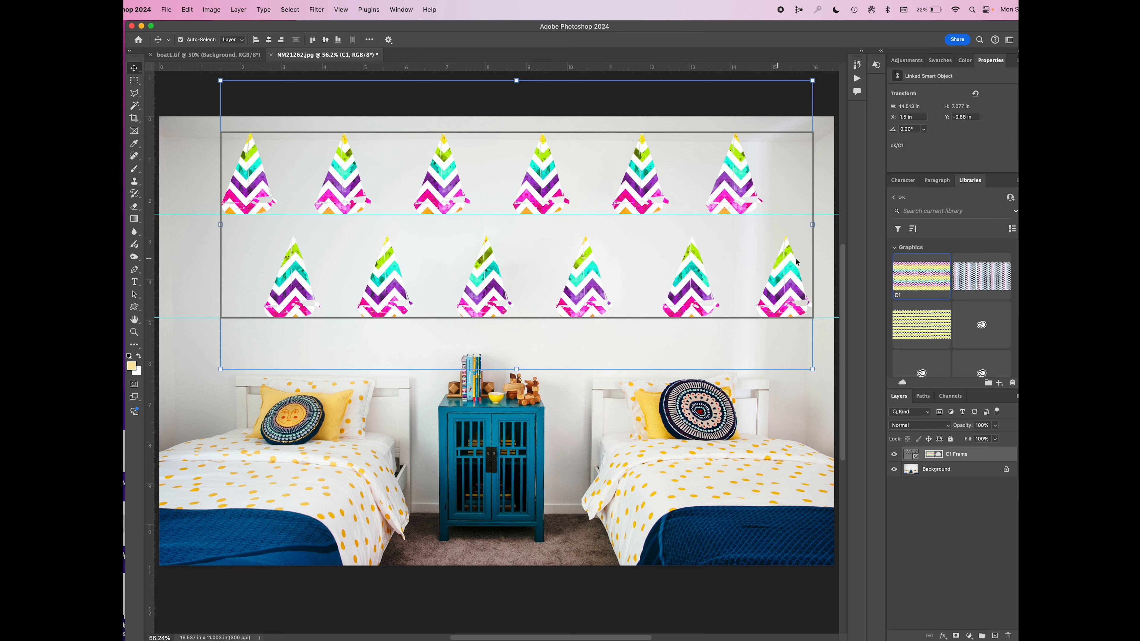
left_click_drag(978, 282, 592, 245)
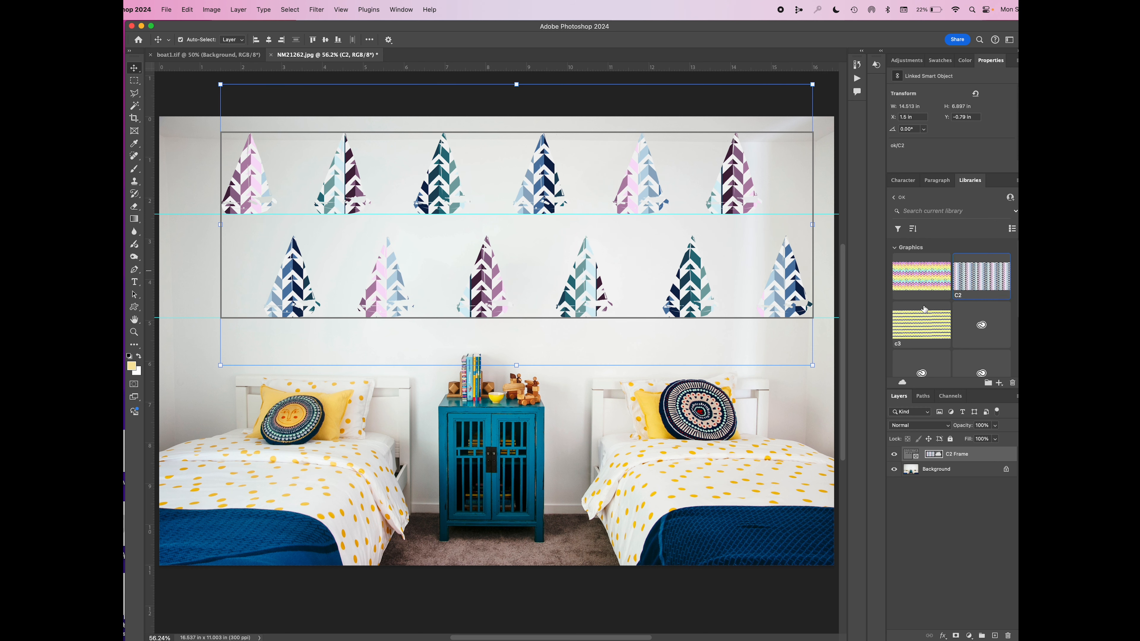
left_click_drag(927, 331, 527, 253)
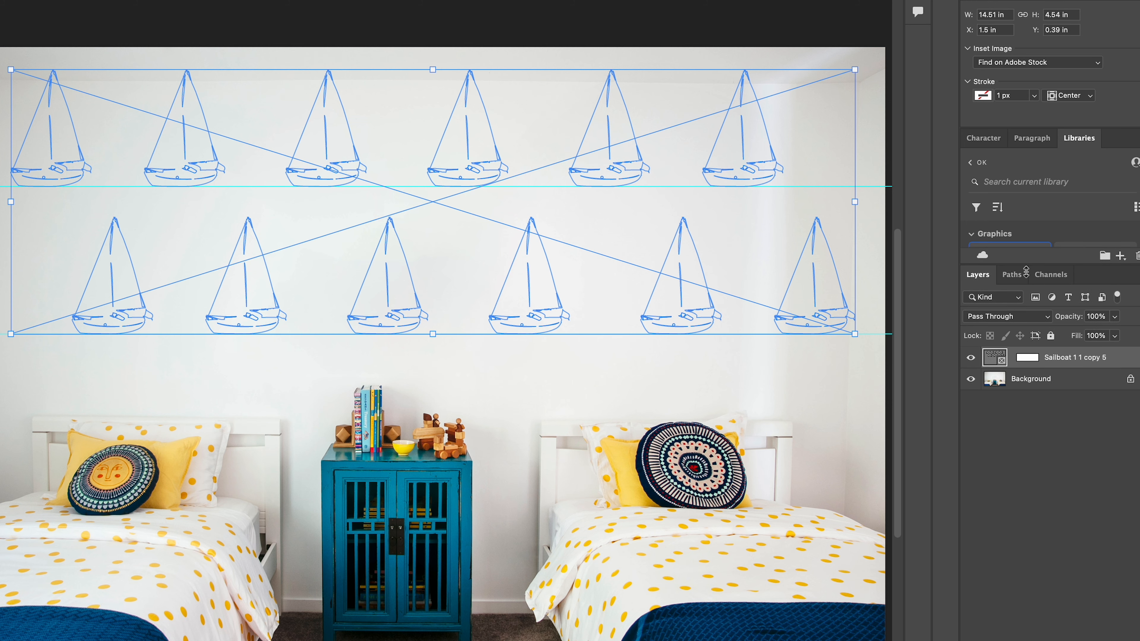
left_click_drag(971, 287, 686, 266)
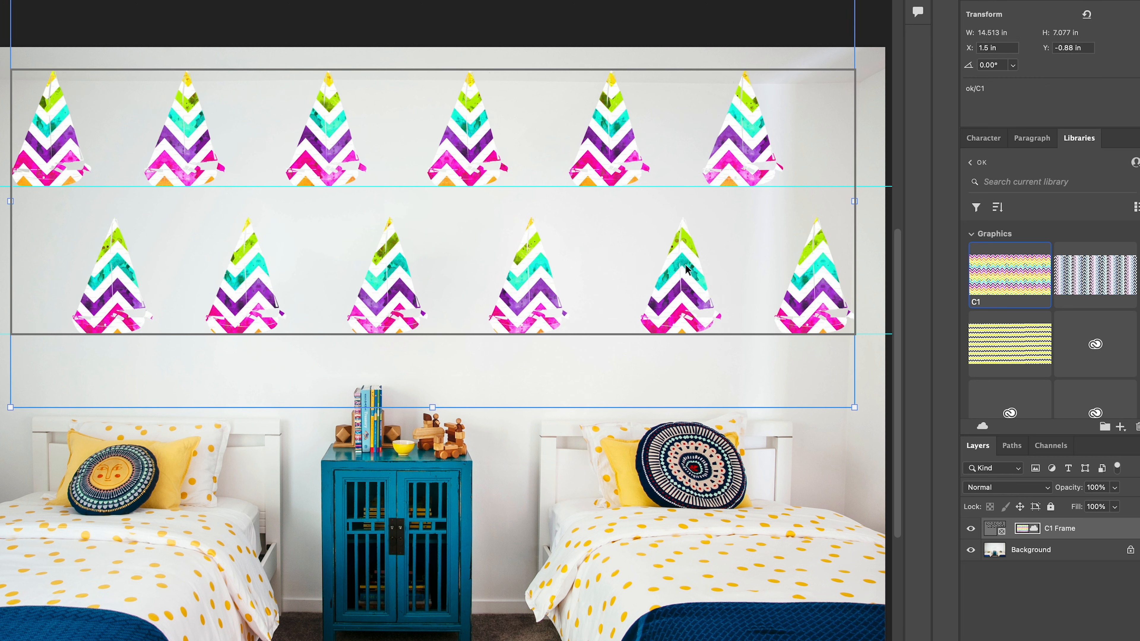
left_click_drag(1094, 274, 540, 230)
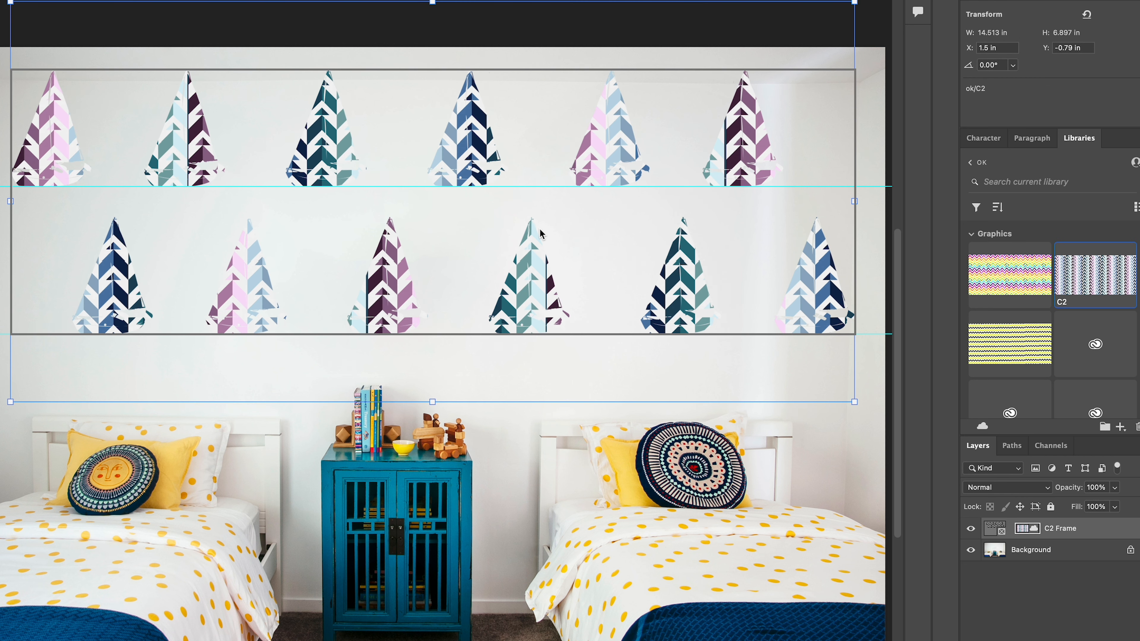
left_click_drag(1016, 352, 447, 243)
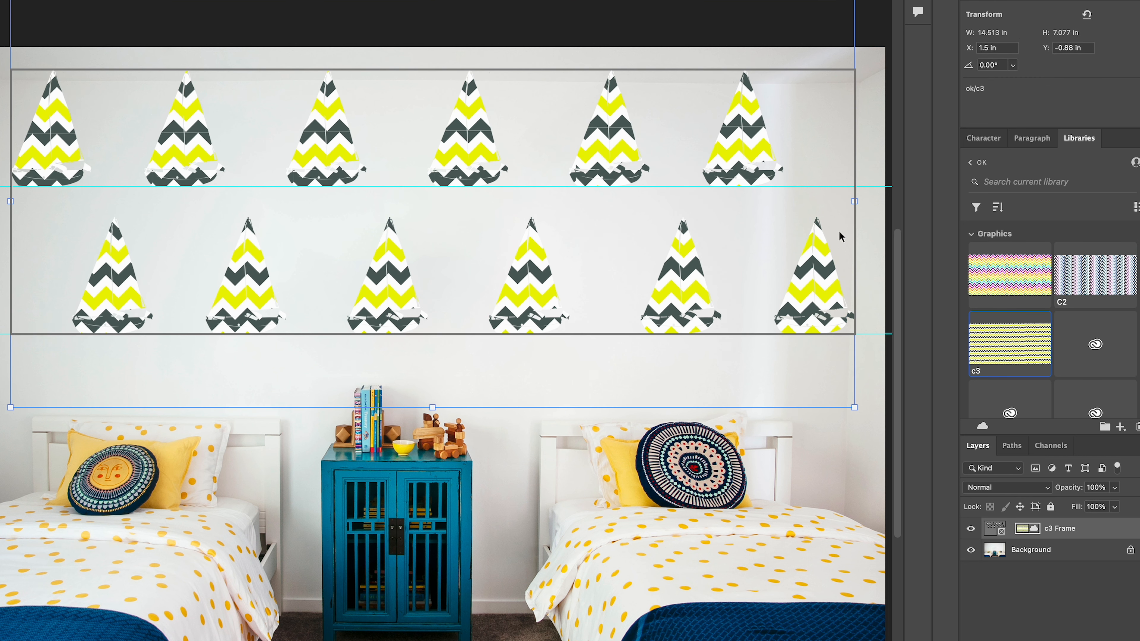
Select the sailboat frame itself and give it a crimson stroke 5 px wide
left_click(993, 530)
left_click_drag(1034, 127, 1052, 214)
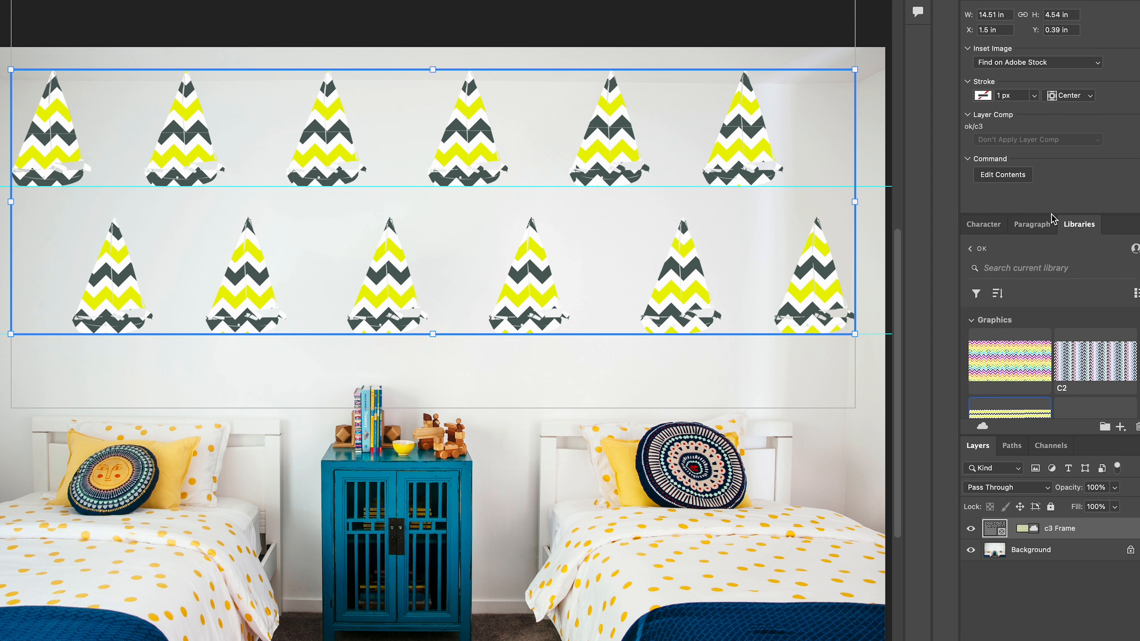
left_click(1005, 95)
left_click(982, 96)
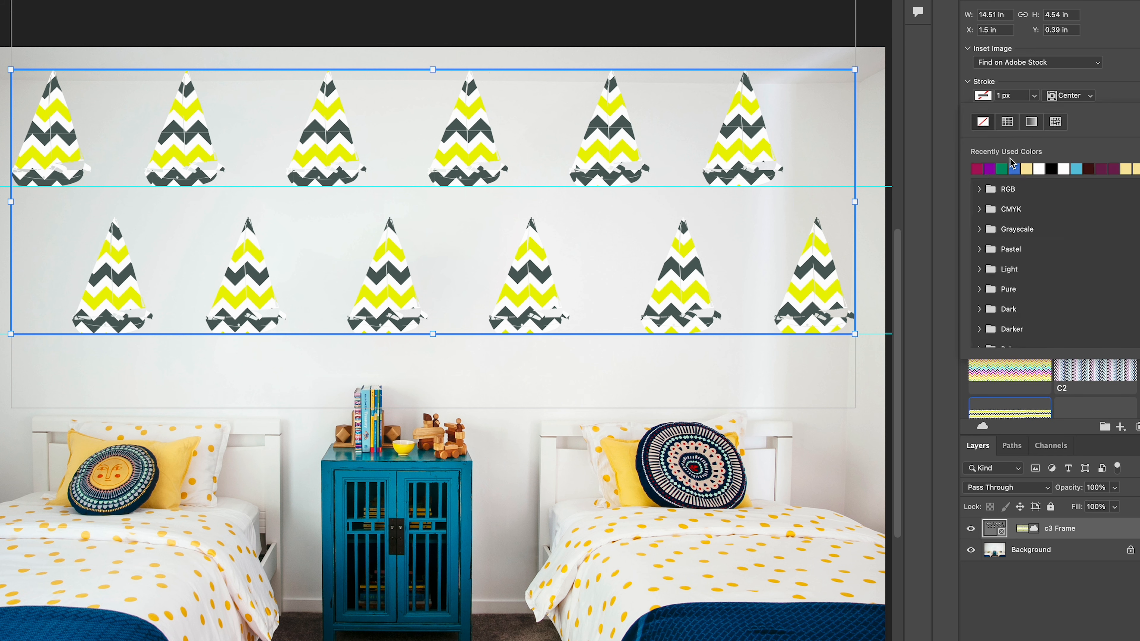
left_click(1119, 163)
left_click(1005, 96)
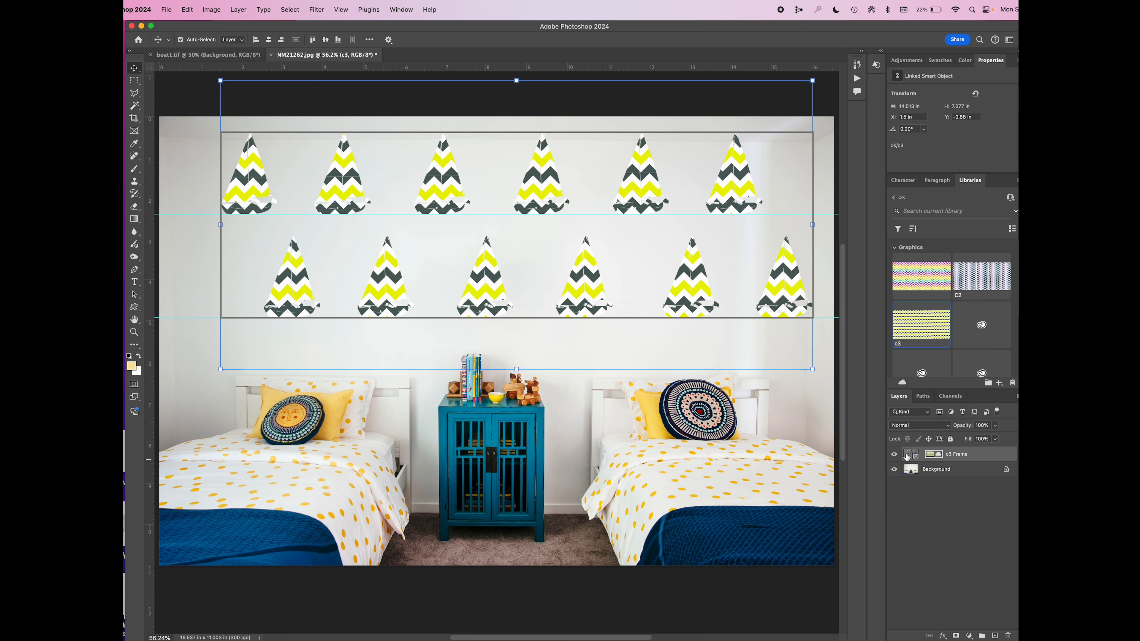
left_click_drag(938, 174, 947, 233)
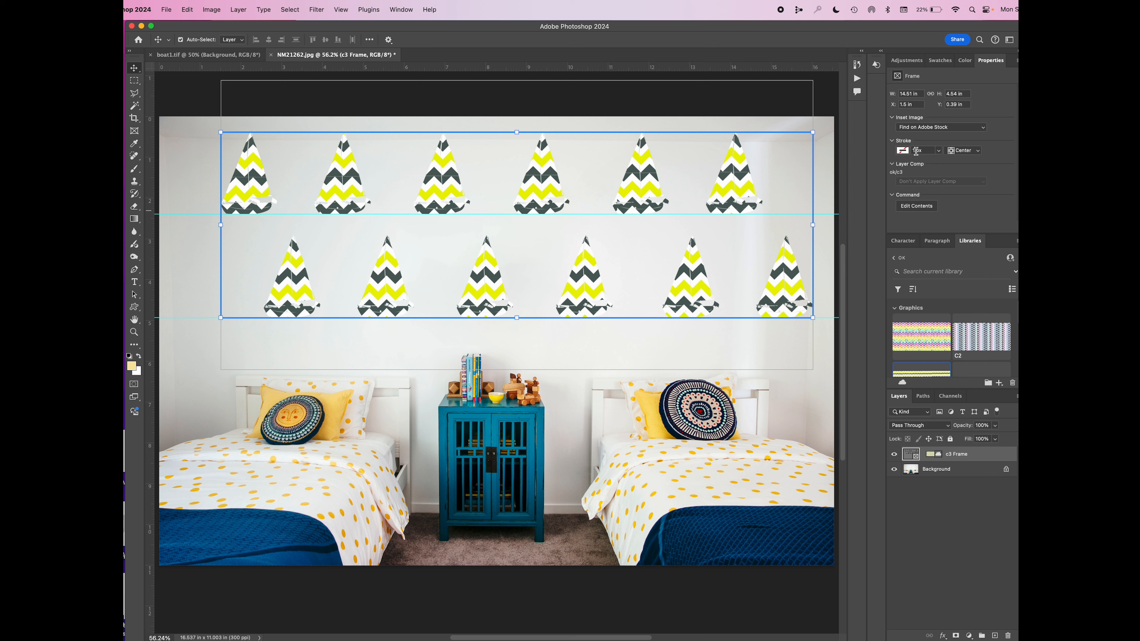
left_click(903, 151)
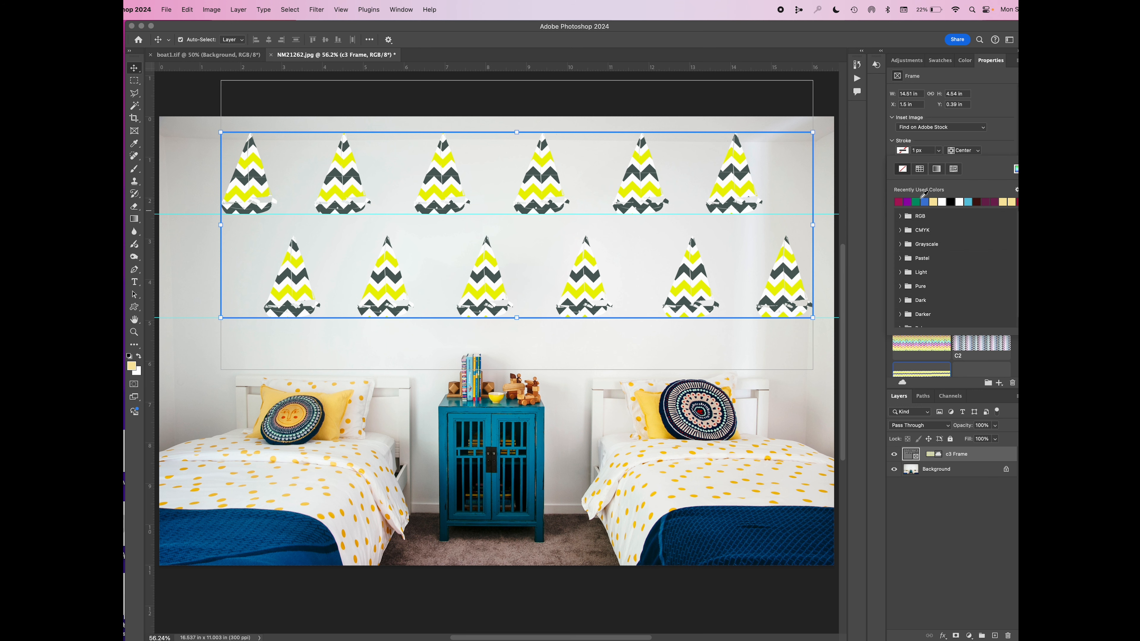
left_click(987, 201)
left_click(918, 151)
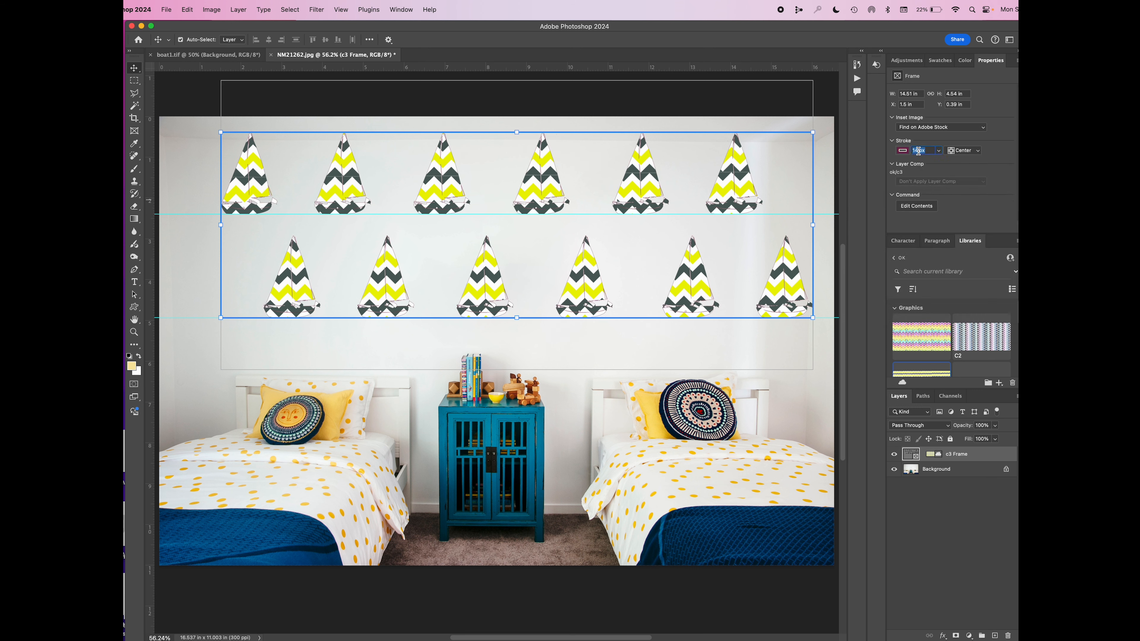
key("Up")
key("Up")
key("Return")
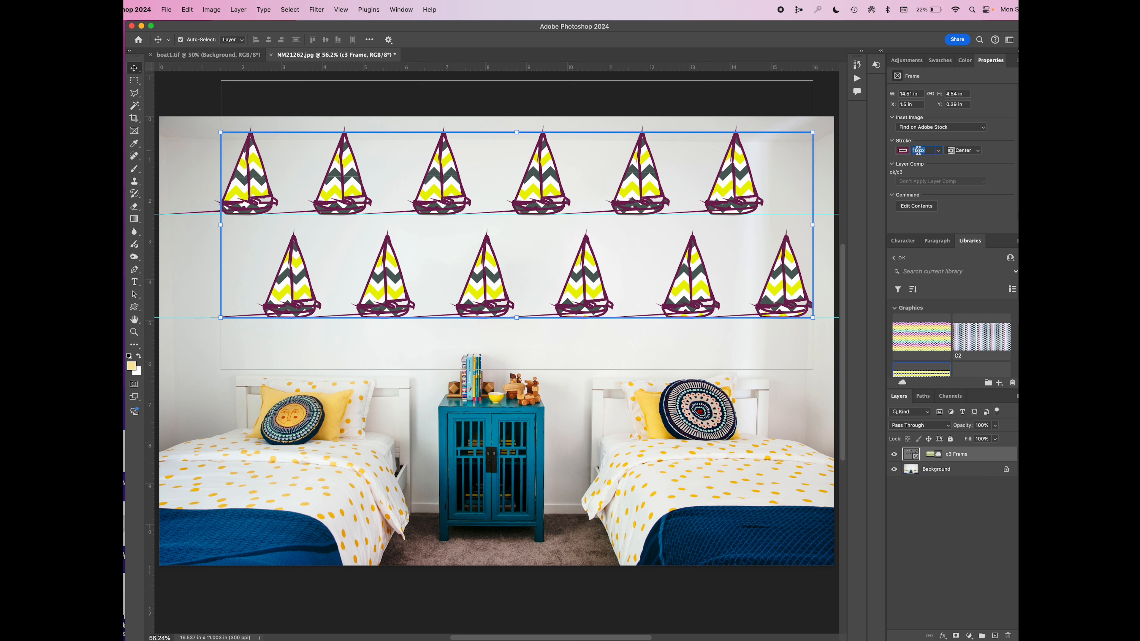
Create a new layer and fill it with the solid purple-blue colour #5f44d2
left_click(994, 635)
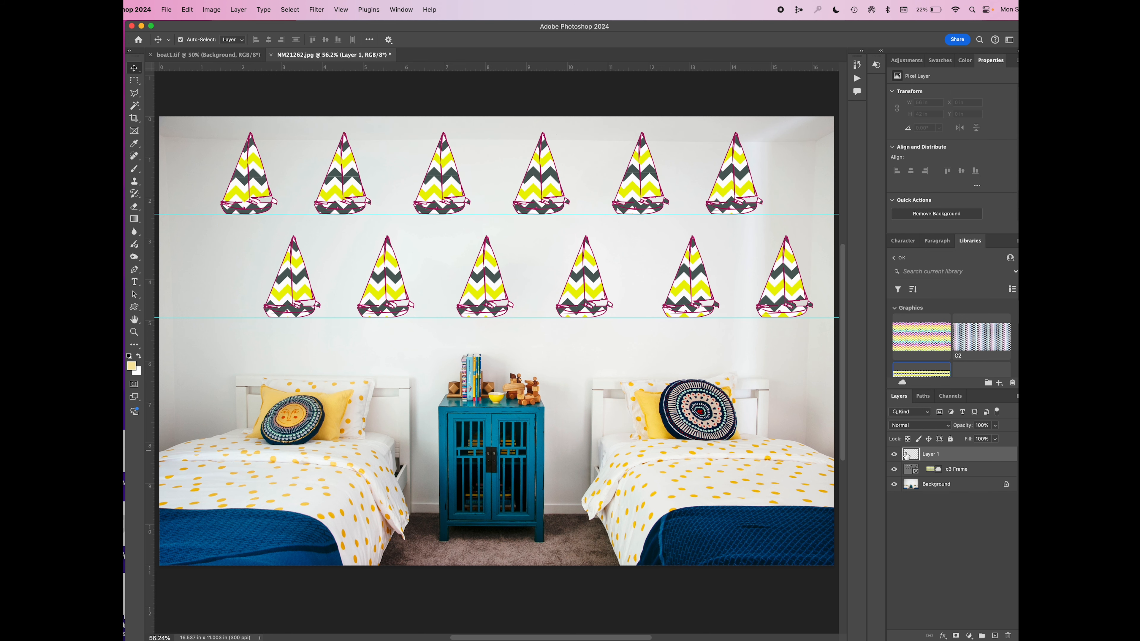
key("shift+F5")
left_click(430, 320)
left_click(421, 342)
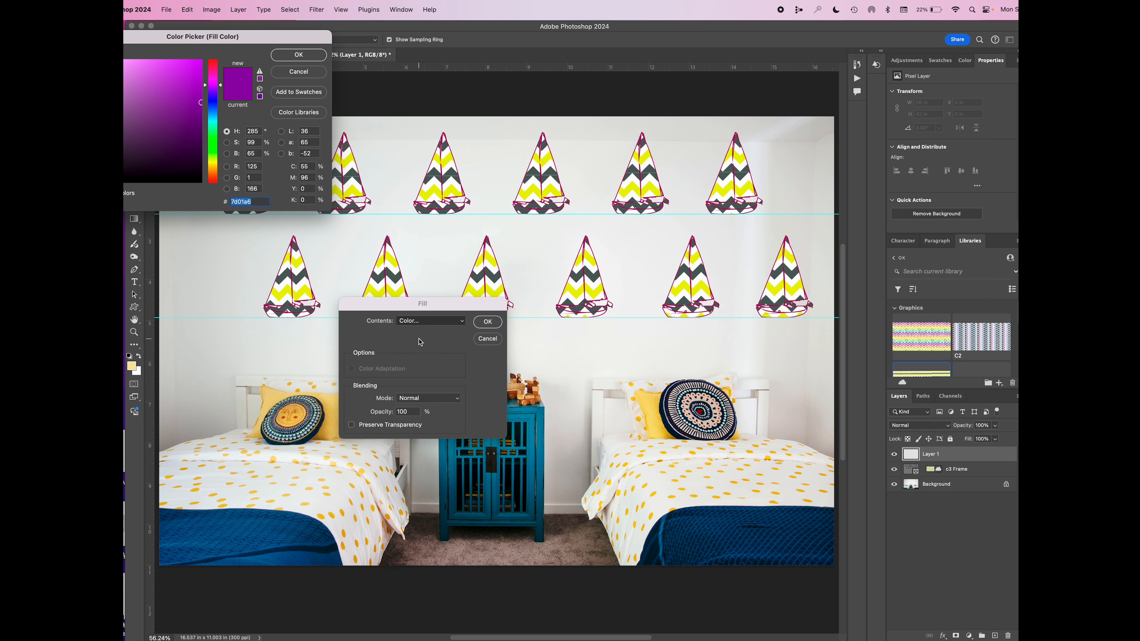
left_click_drag(265, 42, 605, 140)
left_click(553, 199)
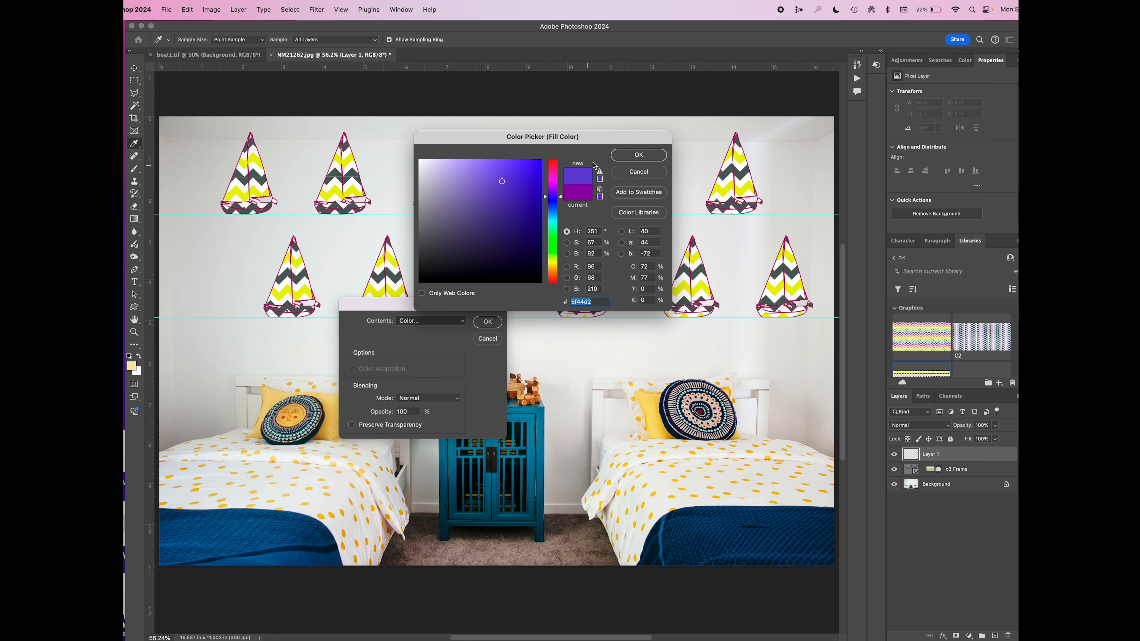
left_click(623, 153)
left_click(493, 322)
Move the colour-filled layer below the frame and insert it into the frame, replacing the c3 pattern
key("v")
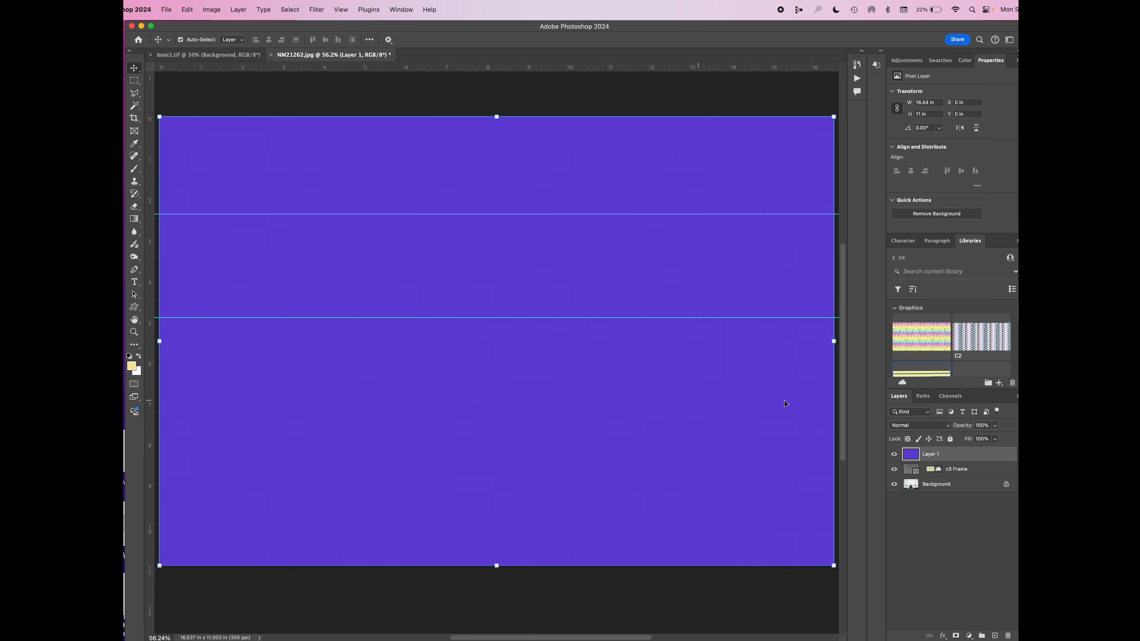
left_click_drag(948, 467, 936, 451)
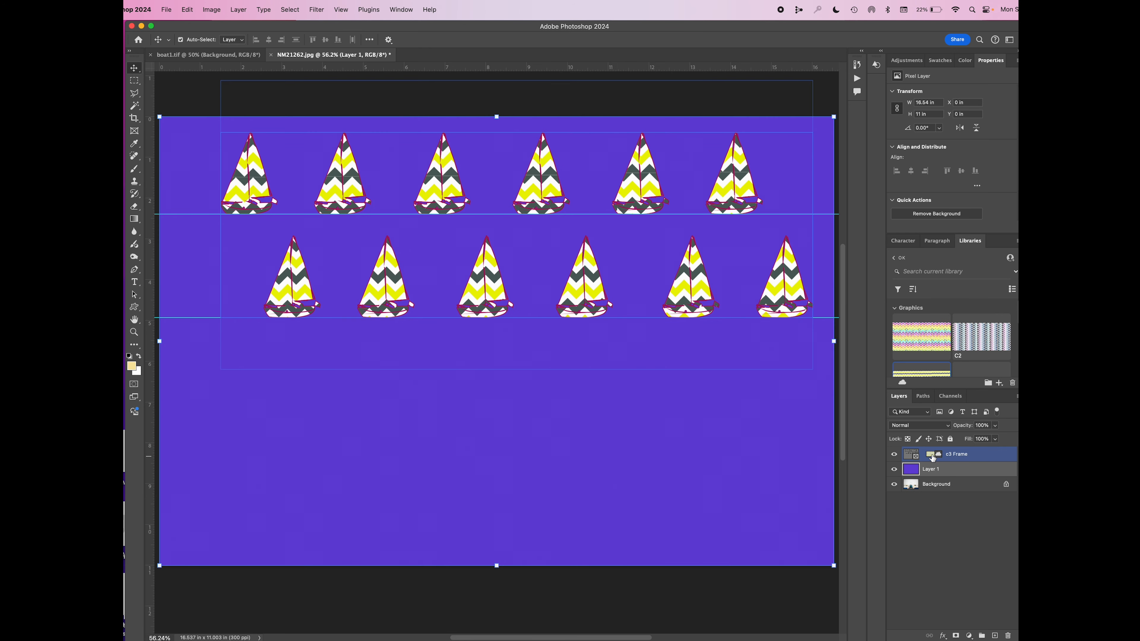
left_click_drag(931, 454, 932, 457)
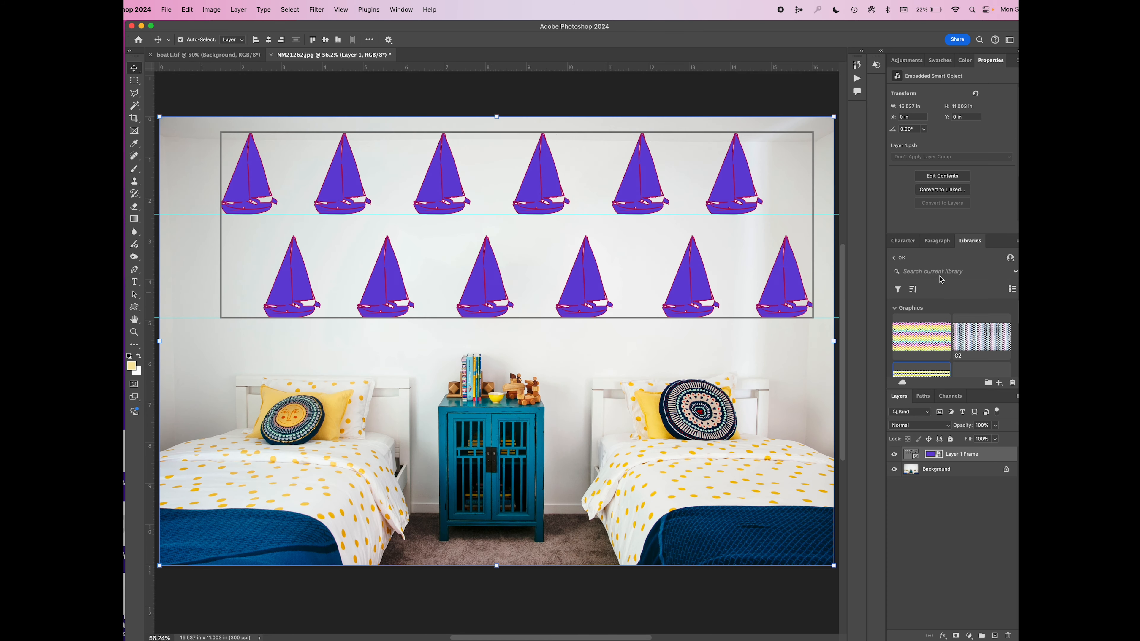
Select the sailboat frame and set its stroke to no colour
left_click(909, 460)
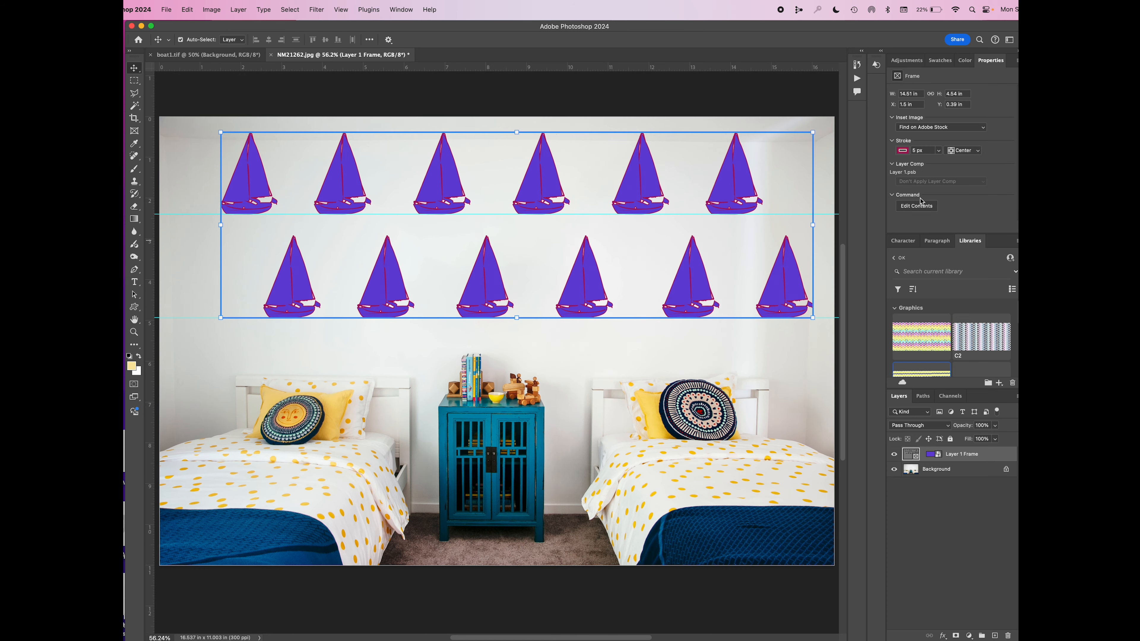
left_click(903, 151)
left_click(902, 169)
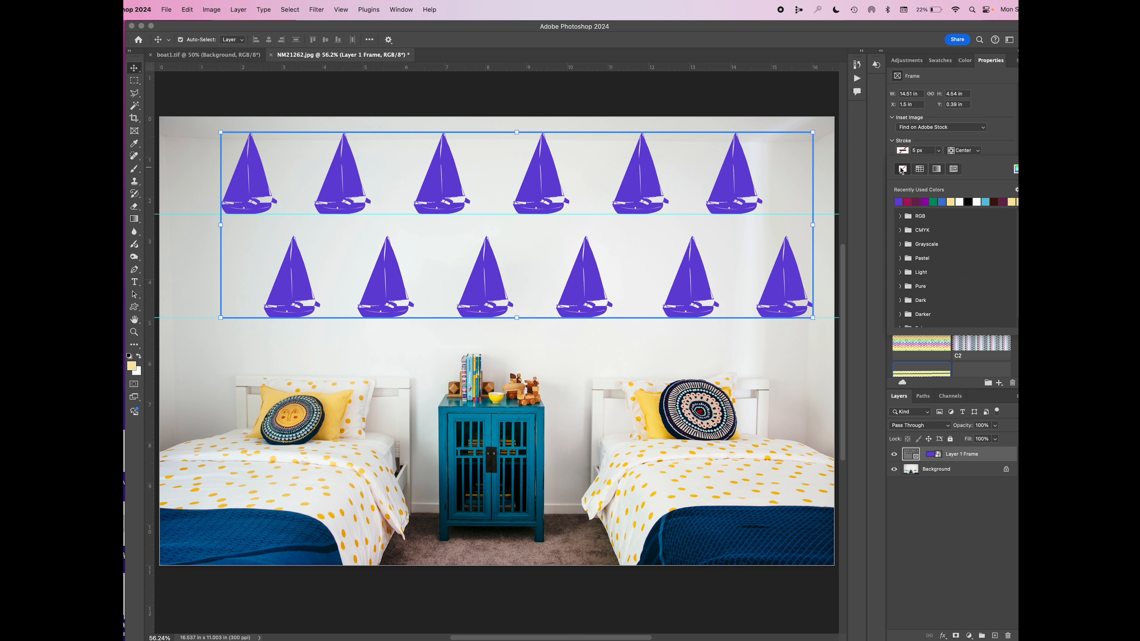
left_click(873, 398)
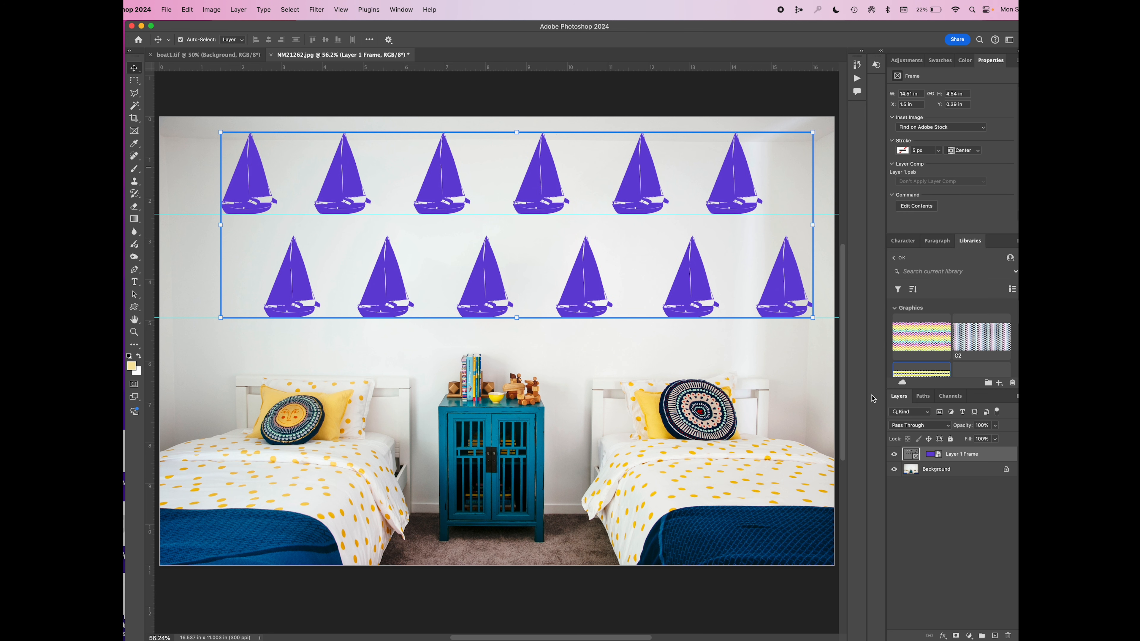